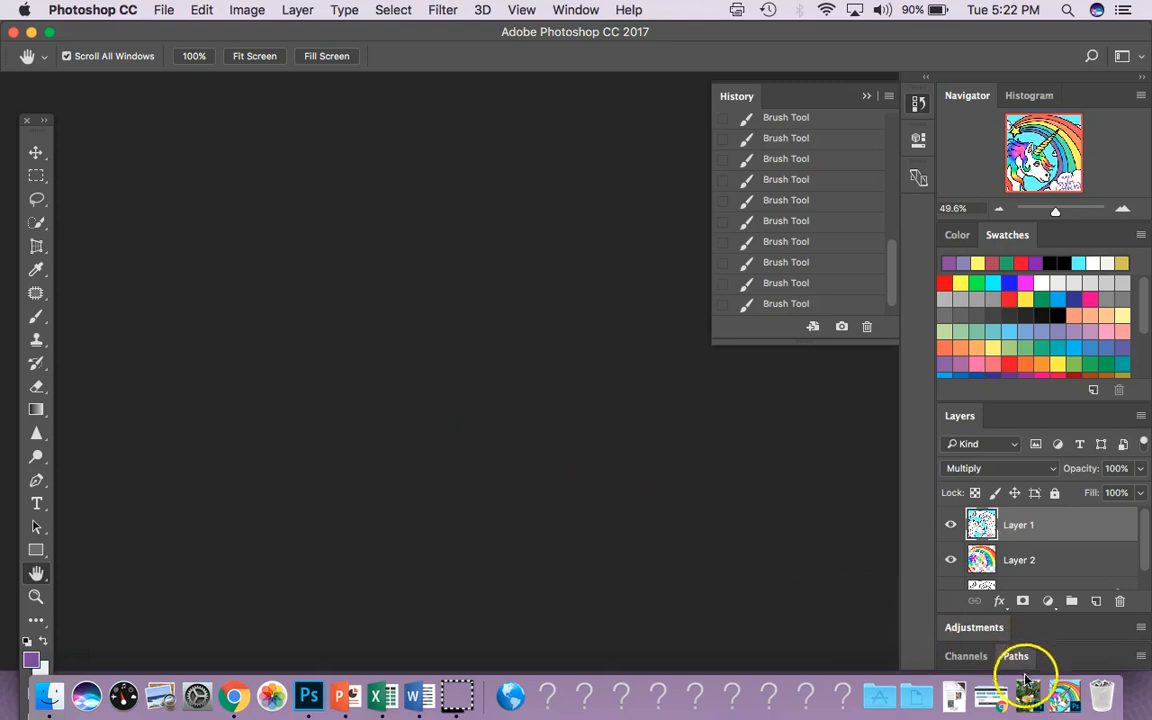
Restore the minimised IMG_7398.JPG photo as a docked document and toggle the Background layer off and back on.
left_click(1028, 692)
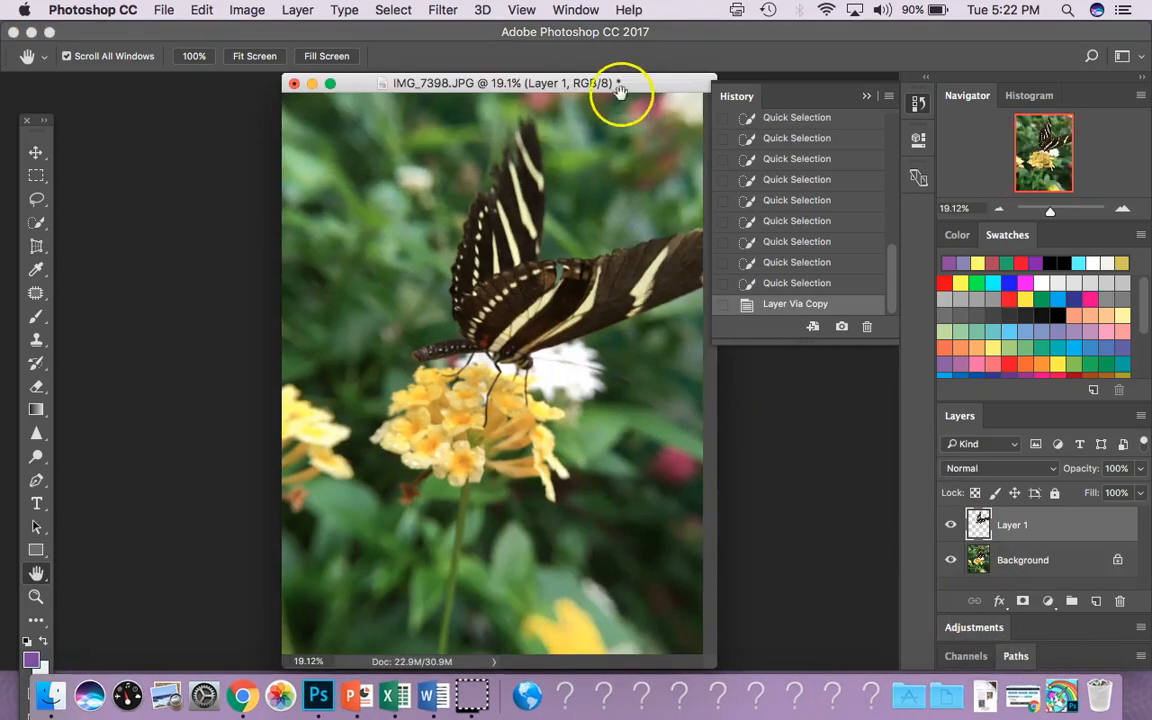
left_click_drag(617, 82, 555, 87)
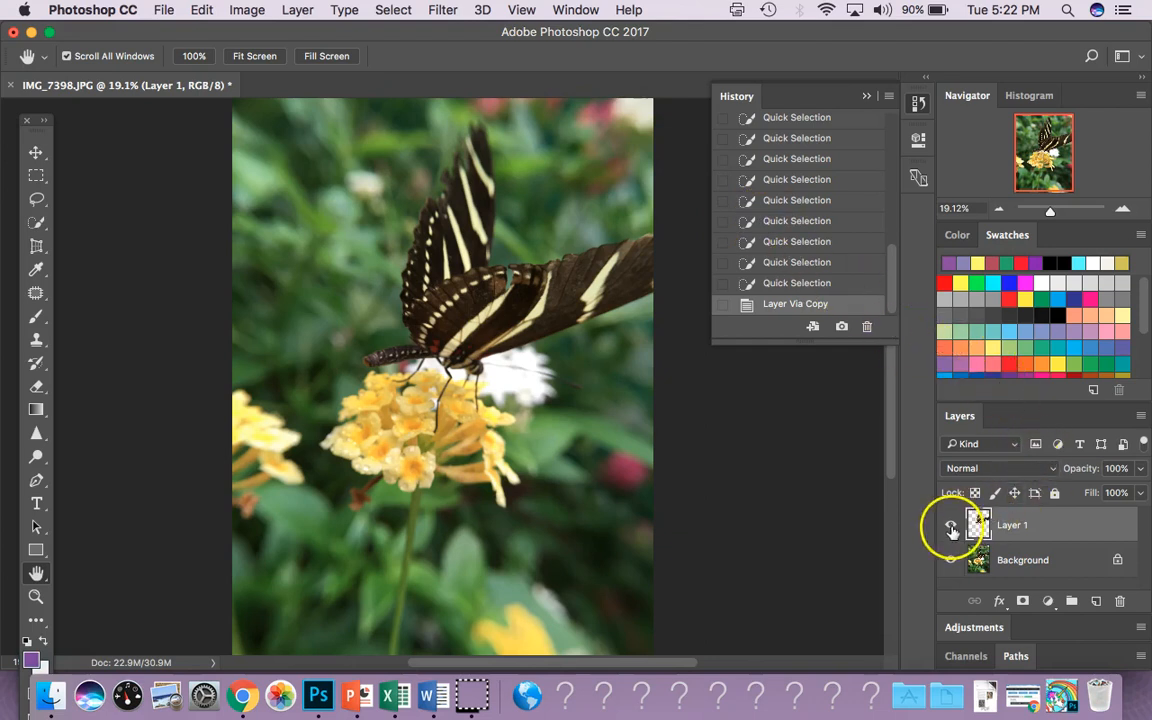
left_click(953, 560)
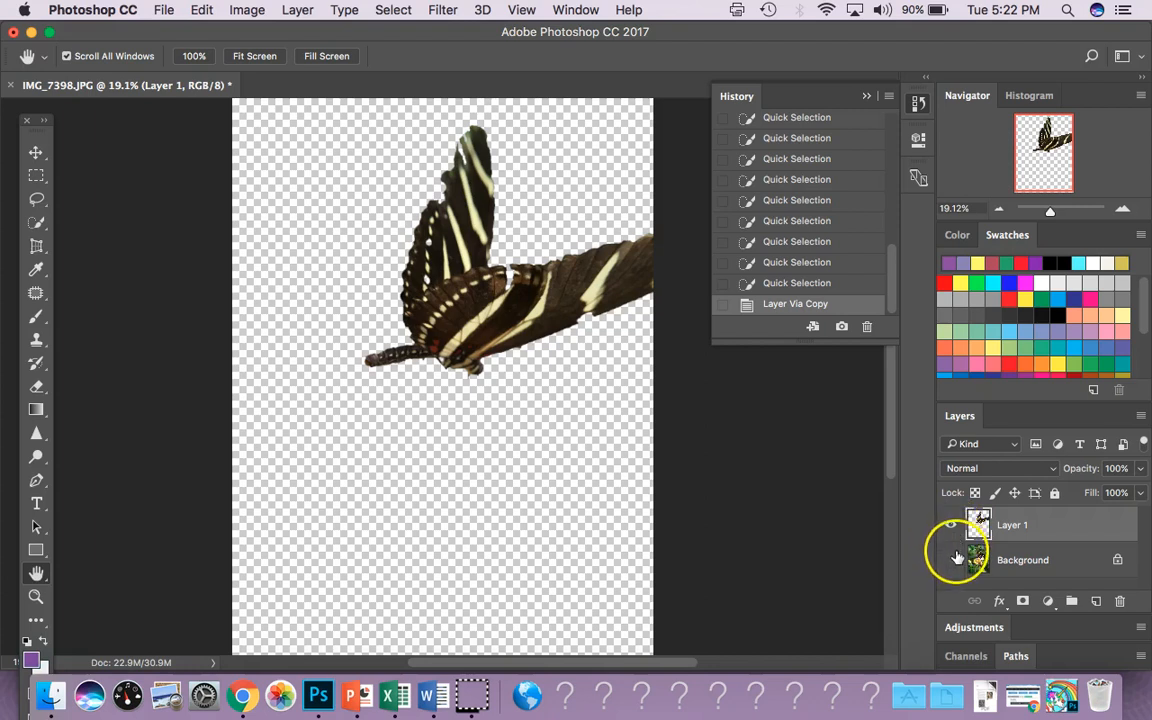
left_click(953, 560)
Detach and lengthen the Layers panel beside the photo, and toggle the visibility of Layer 1 and Background off and on.
left_click_drag(954, 420, 694, 313)
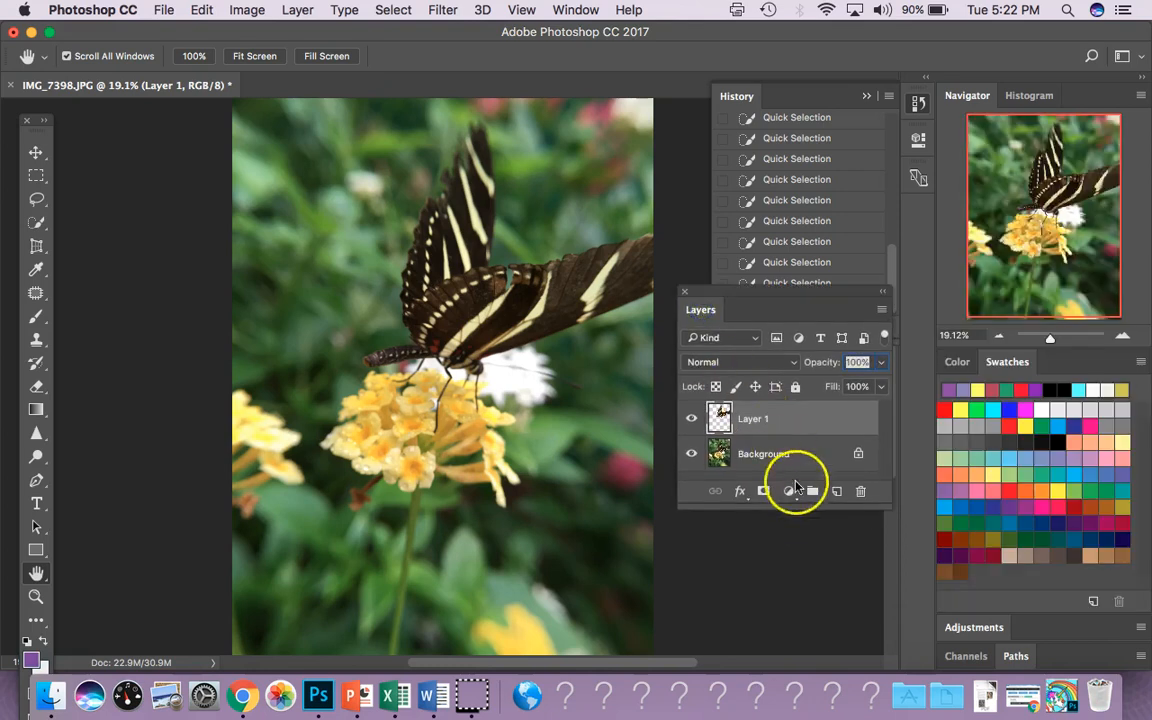
left_click_drag(800, 508, 806, 614)
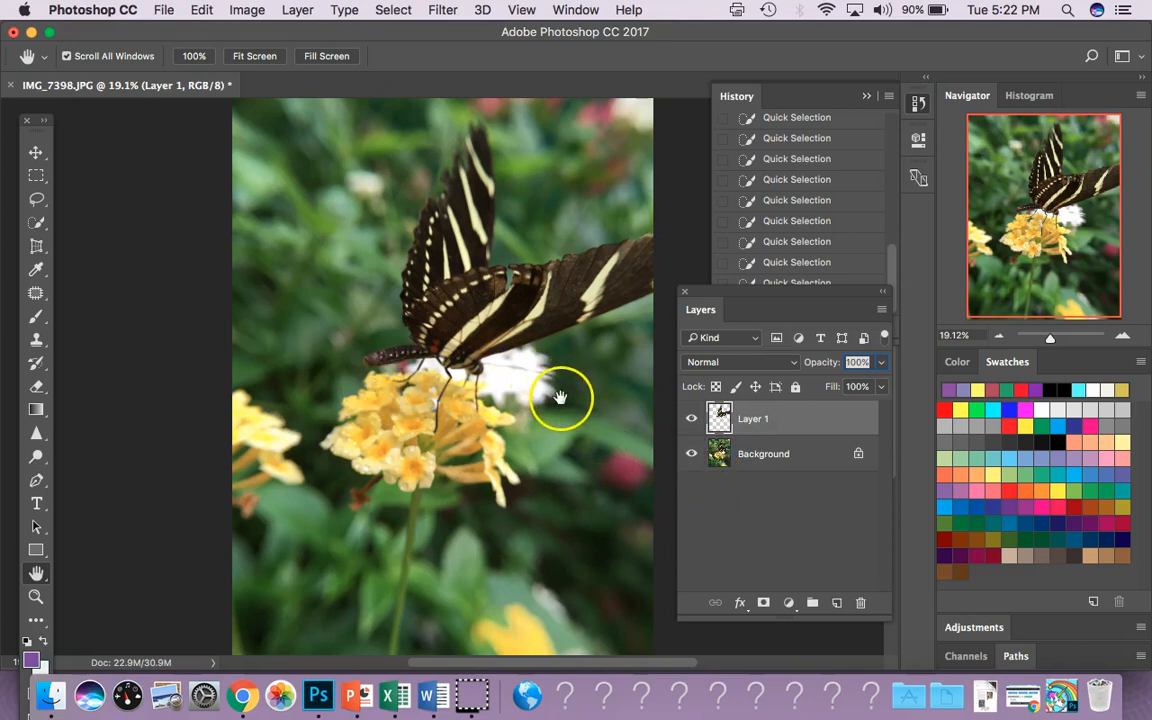
left_click(691, 419)
left_click(691, 419)
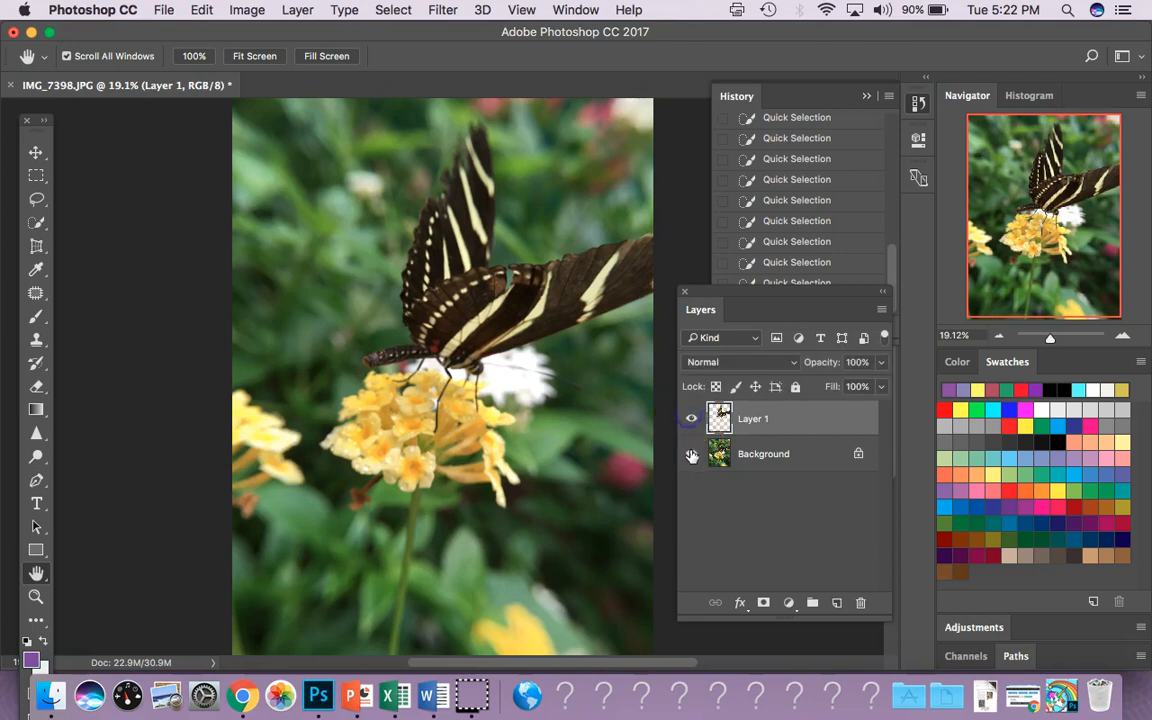
left_click(691, 454)
left_click(691, 454)
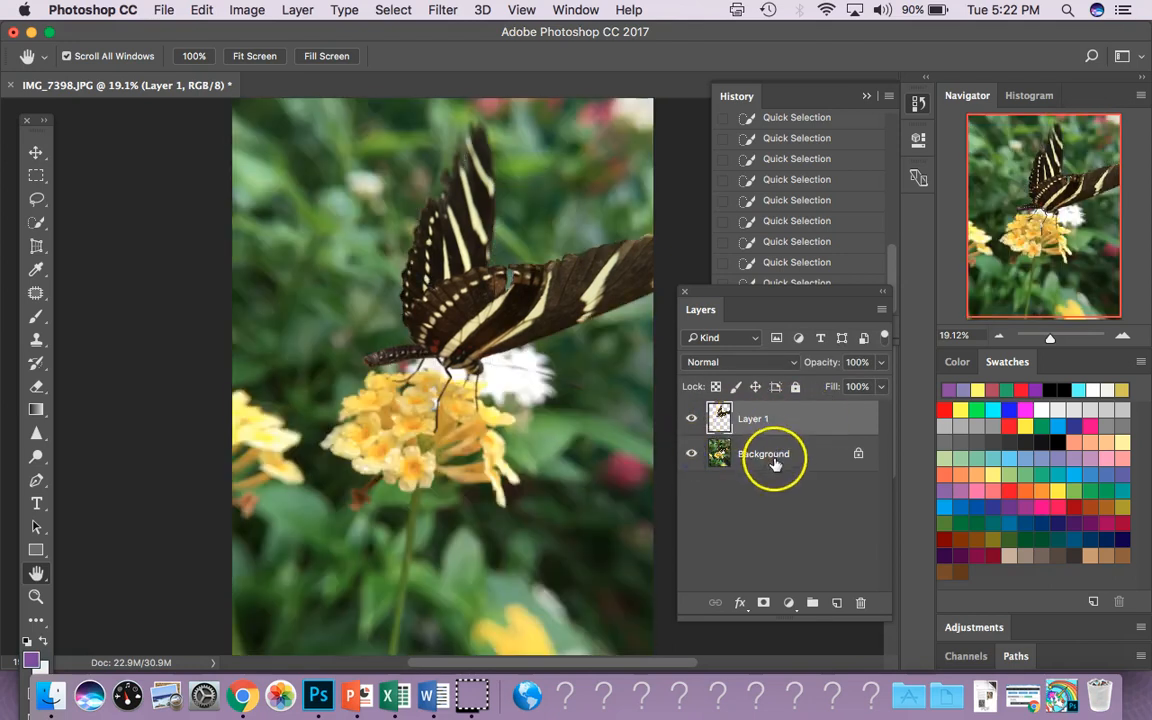
left_click(740, 603)
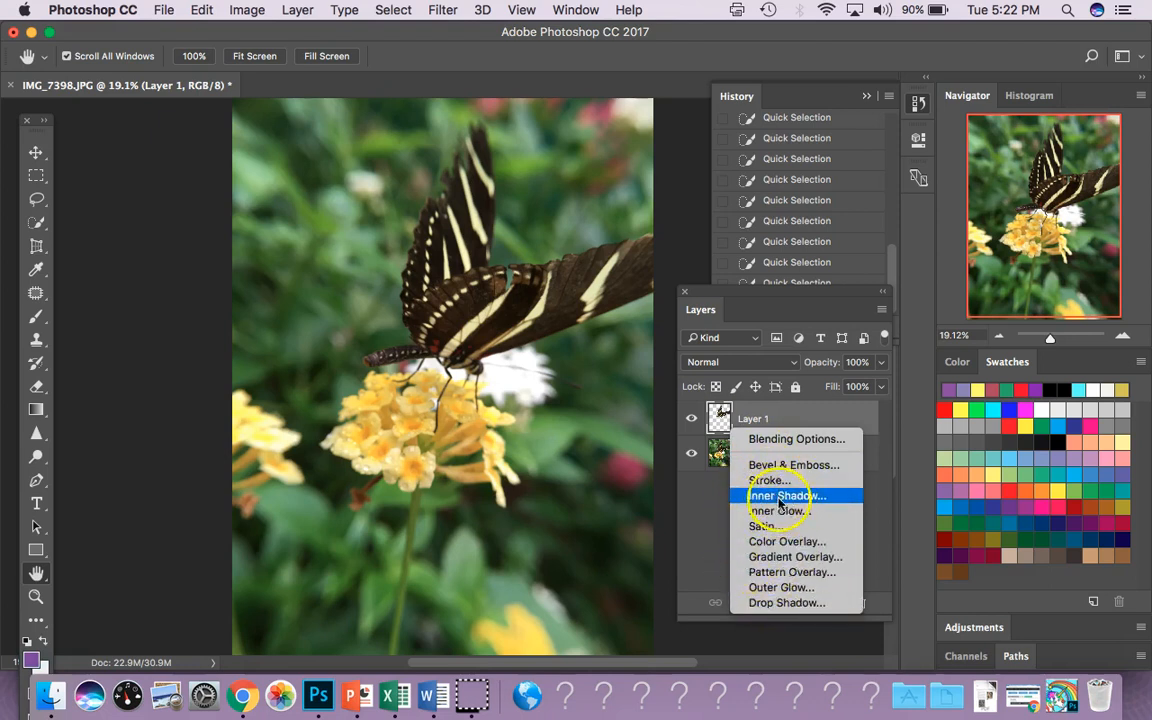
left_click(788, 603)
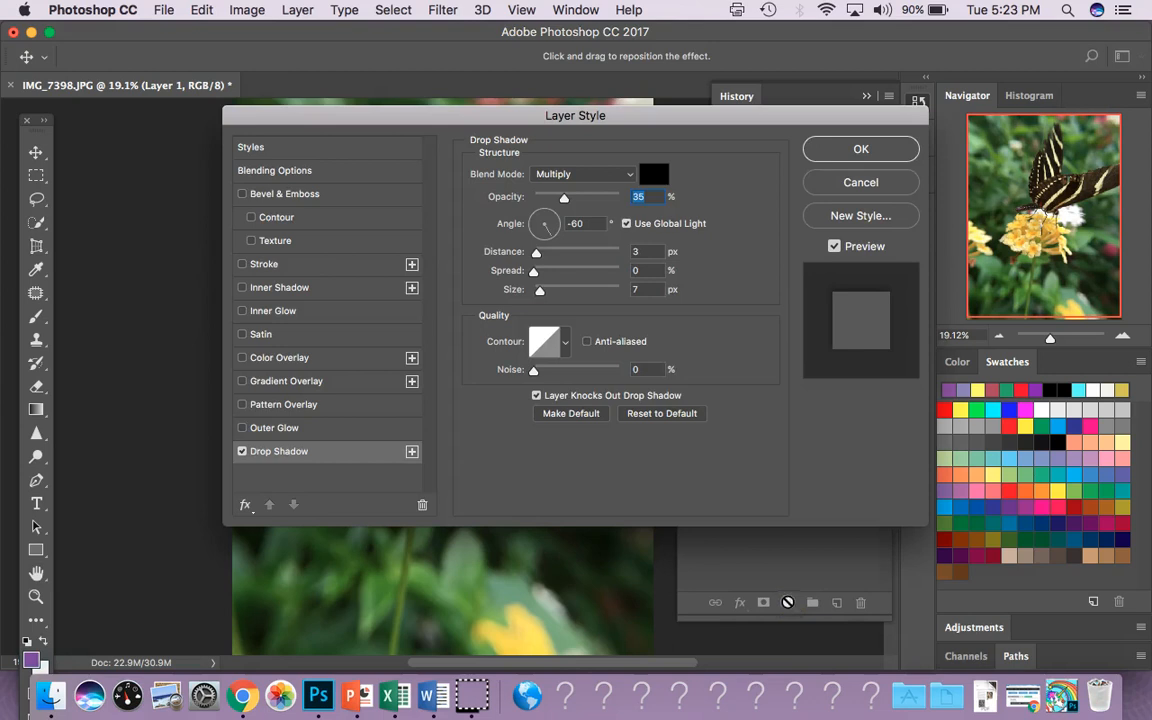
left_click_drag(699, 118, 835, 160)
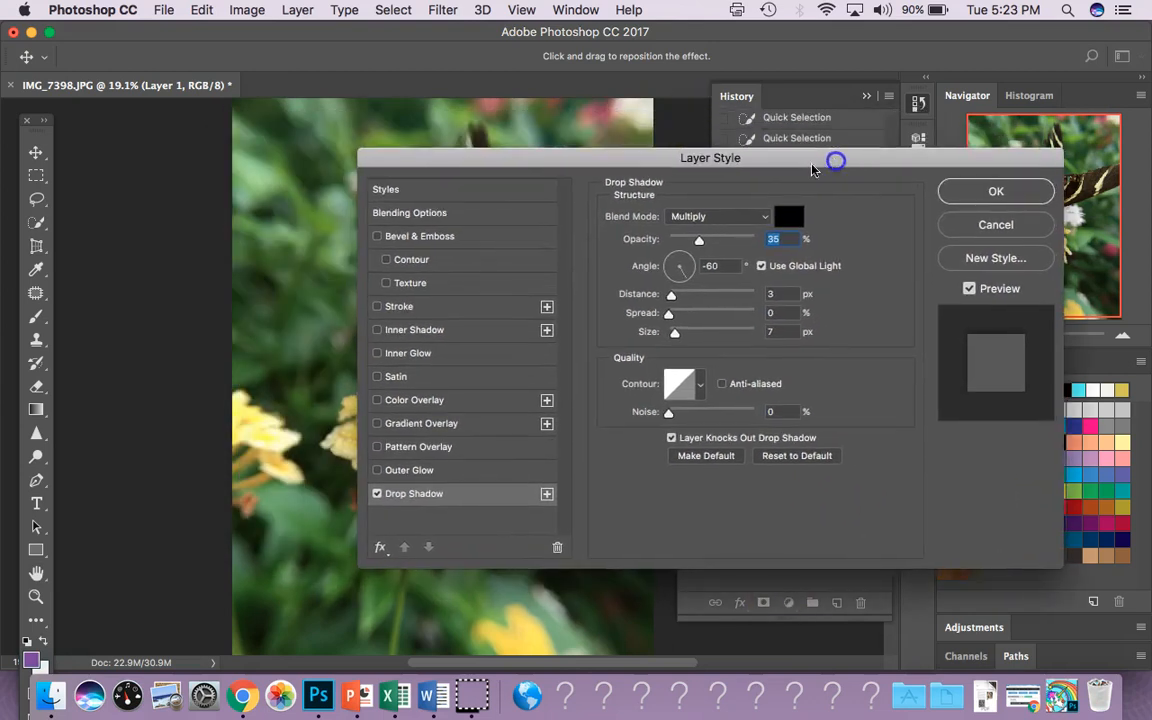
left_click(173, 84)
left_click(984, 224)
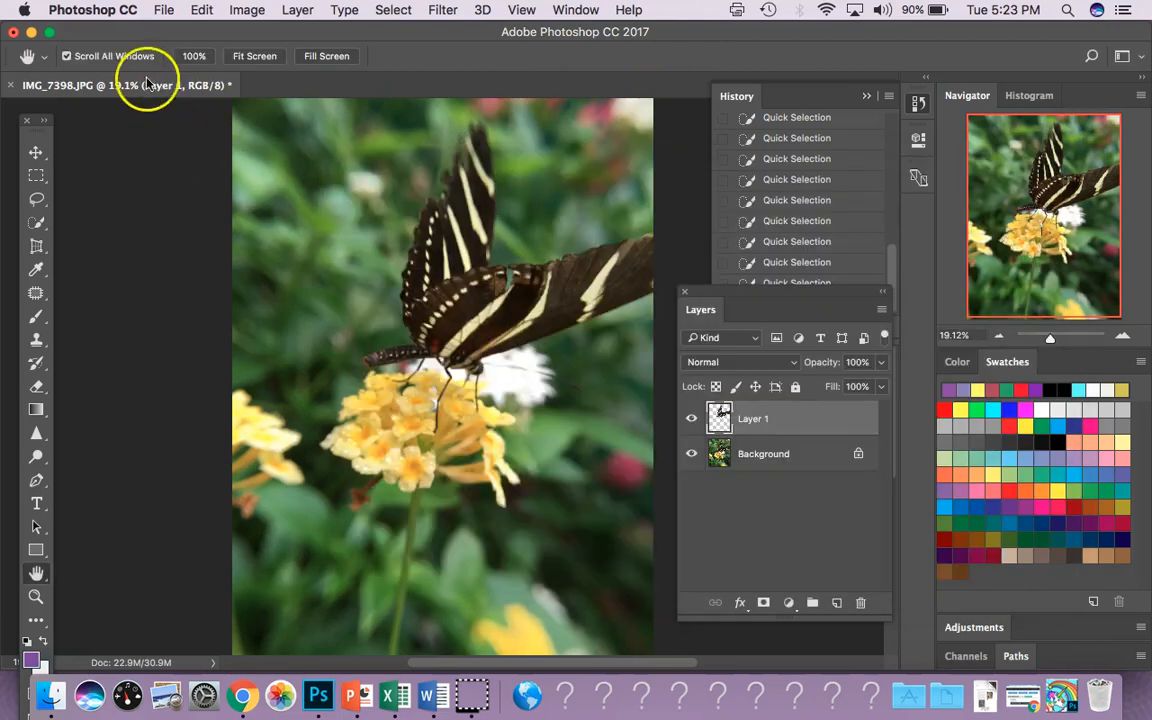
Float the butterfly photo in its own window and add a Drop Shadow layer style to Layer 1.
left_click_drag(146, 90, 363, 94)
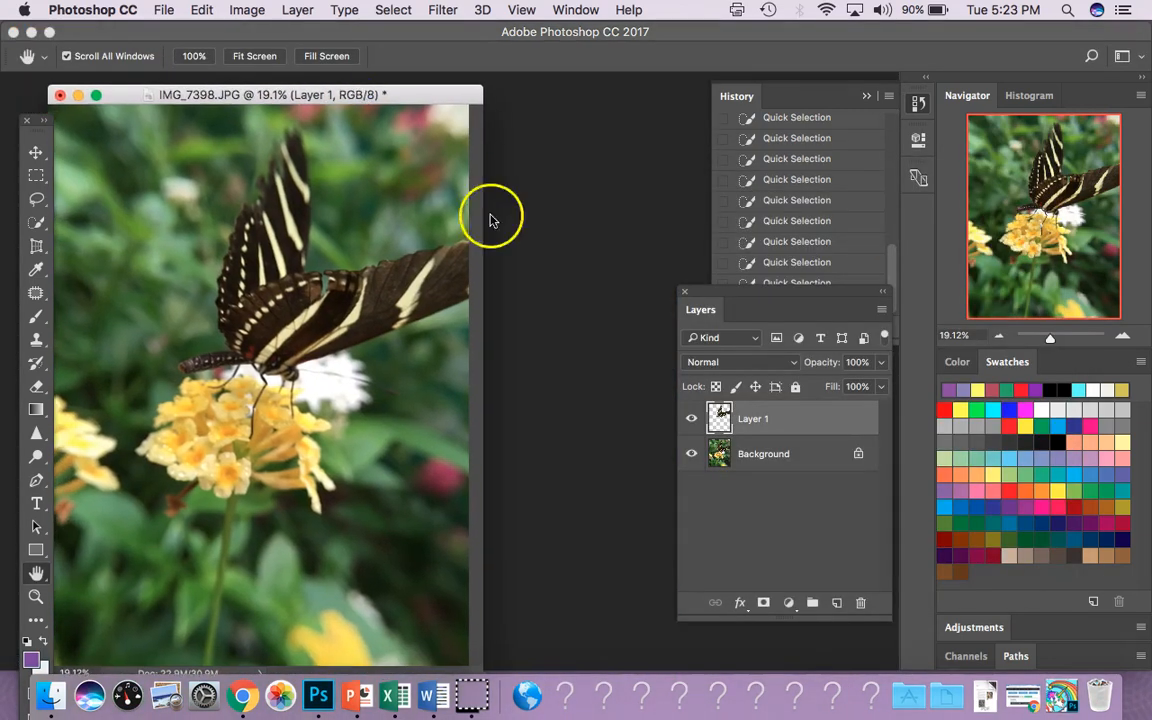
left_click(741, 602)
left_click(760, 602)
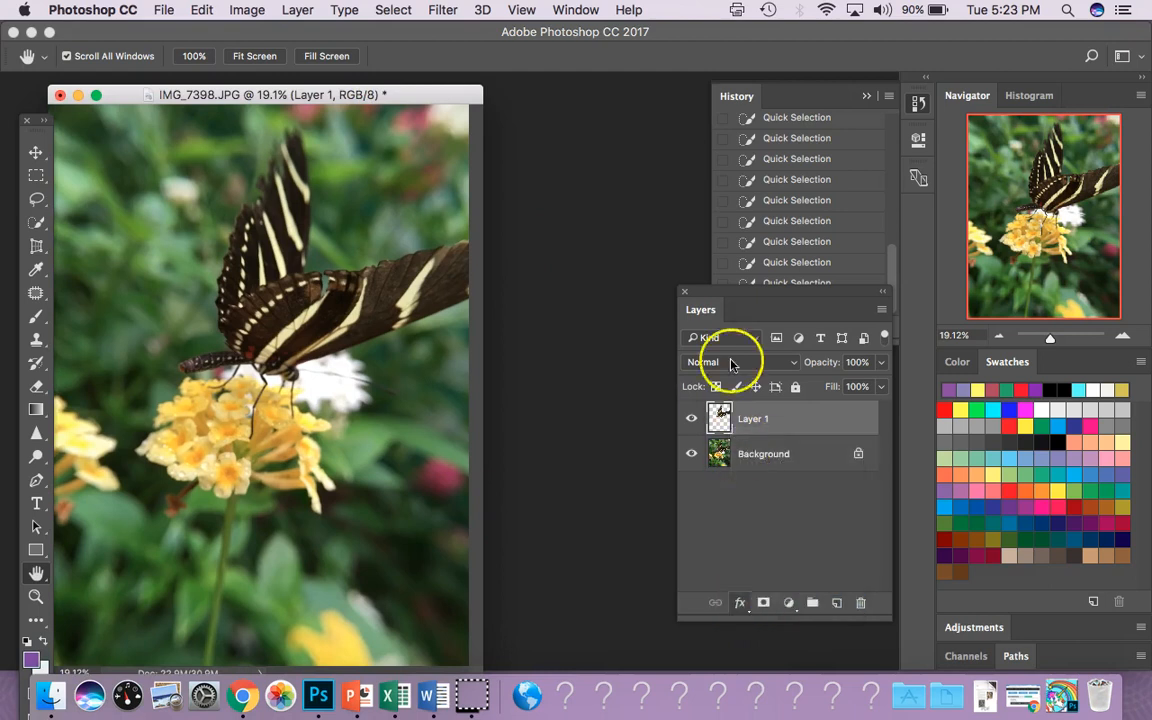
left_click_drag(663, 154, 703, 110)
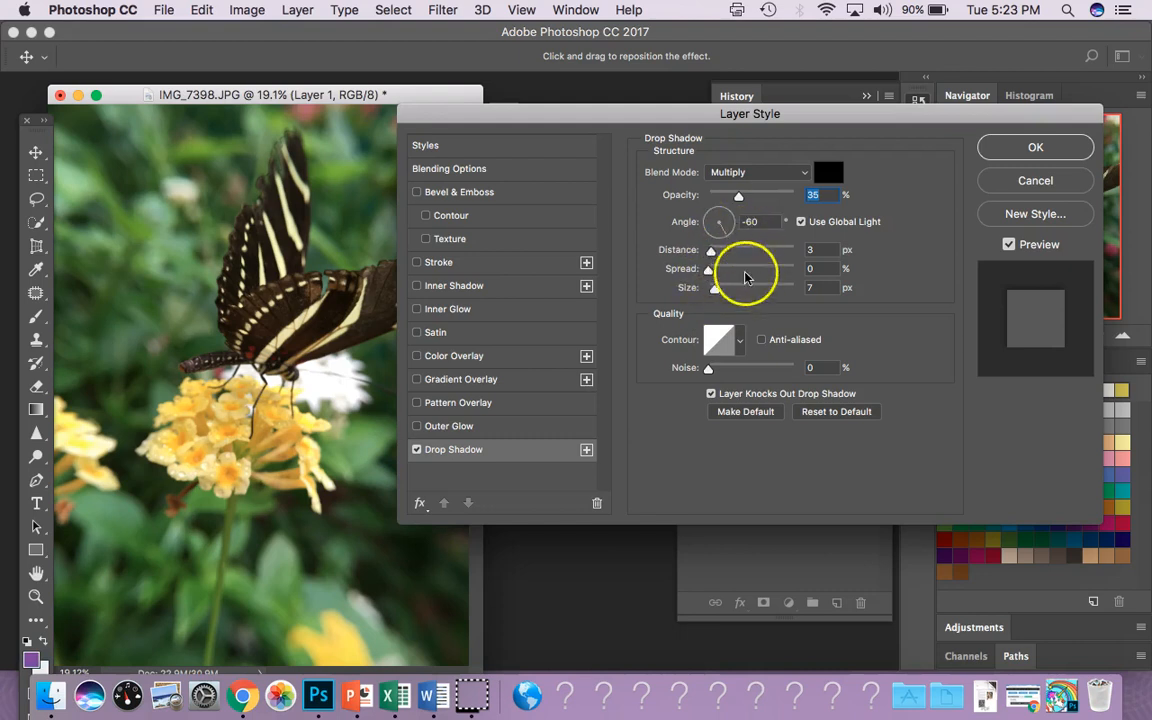
Set the drop shadow's angle to 180°, distance to 45 px, spread to 43% and size to 92 px.
left_click_drag(711, 251, 730, 270)
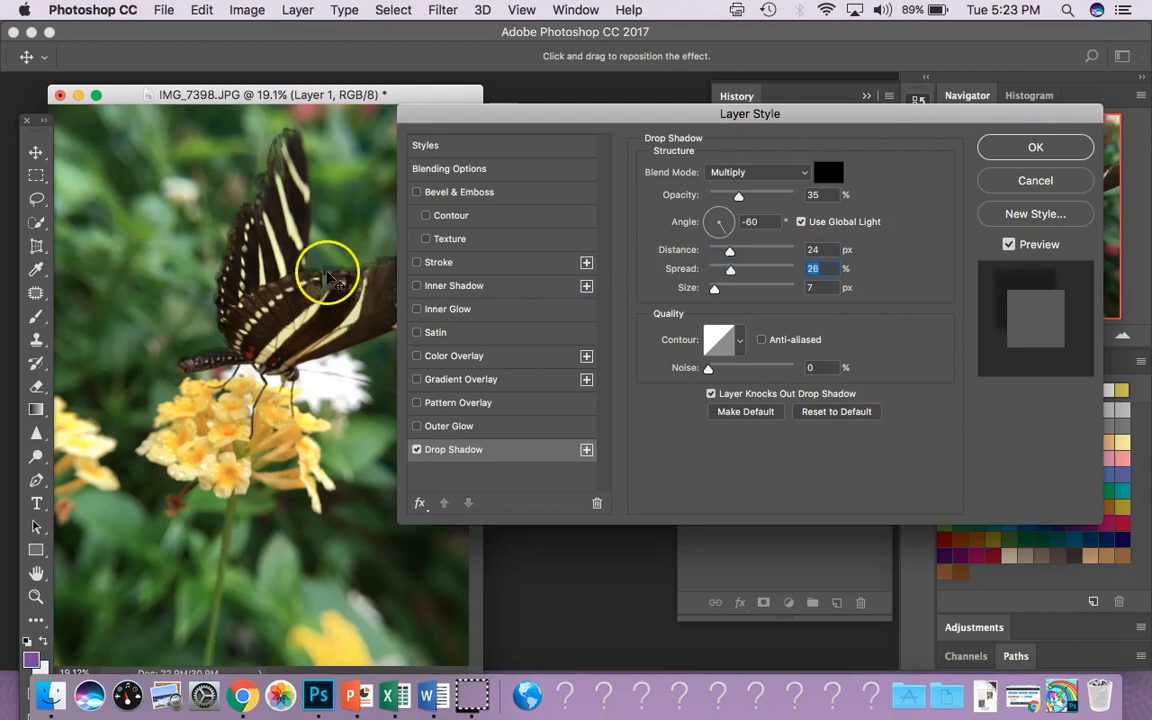
left_click_drag(730, 272, 711, 226)
left_click(725, 235)
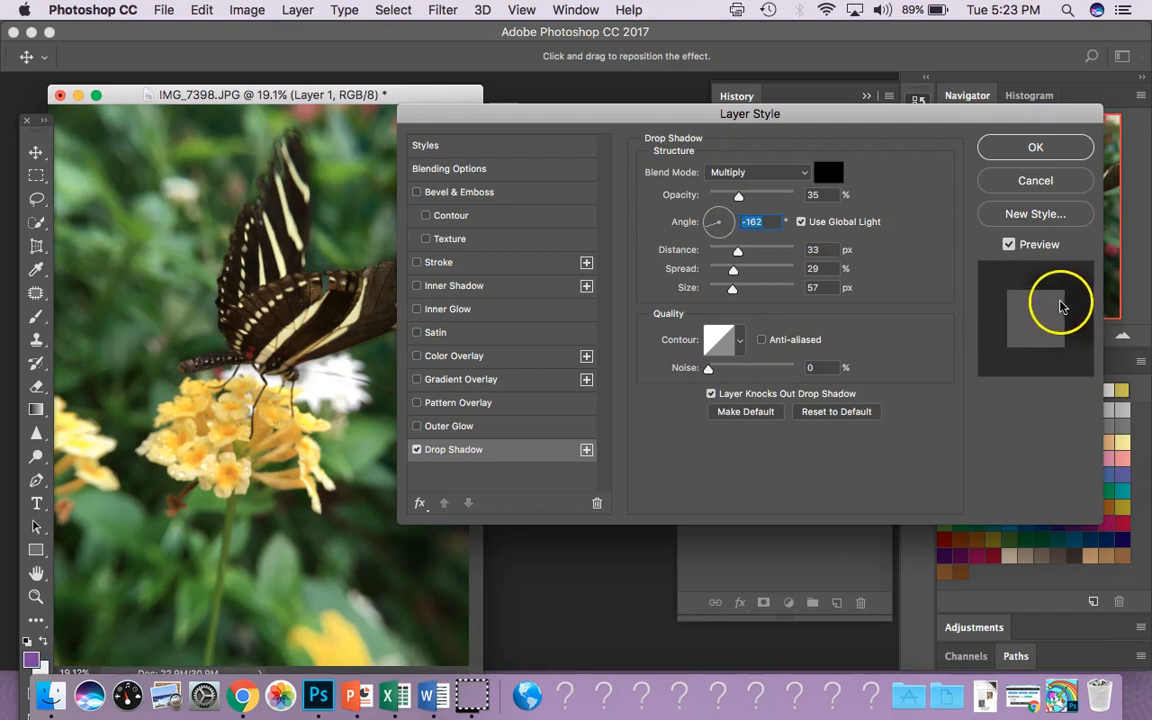
mouse_move(711, 226)
left_mouse_down()
mouse_move(725, 225)
mouse_move(714, 231)
mouse_move(722, 214)
left_mouse_up()
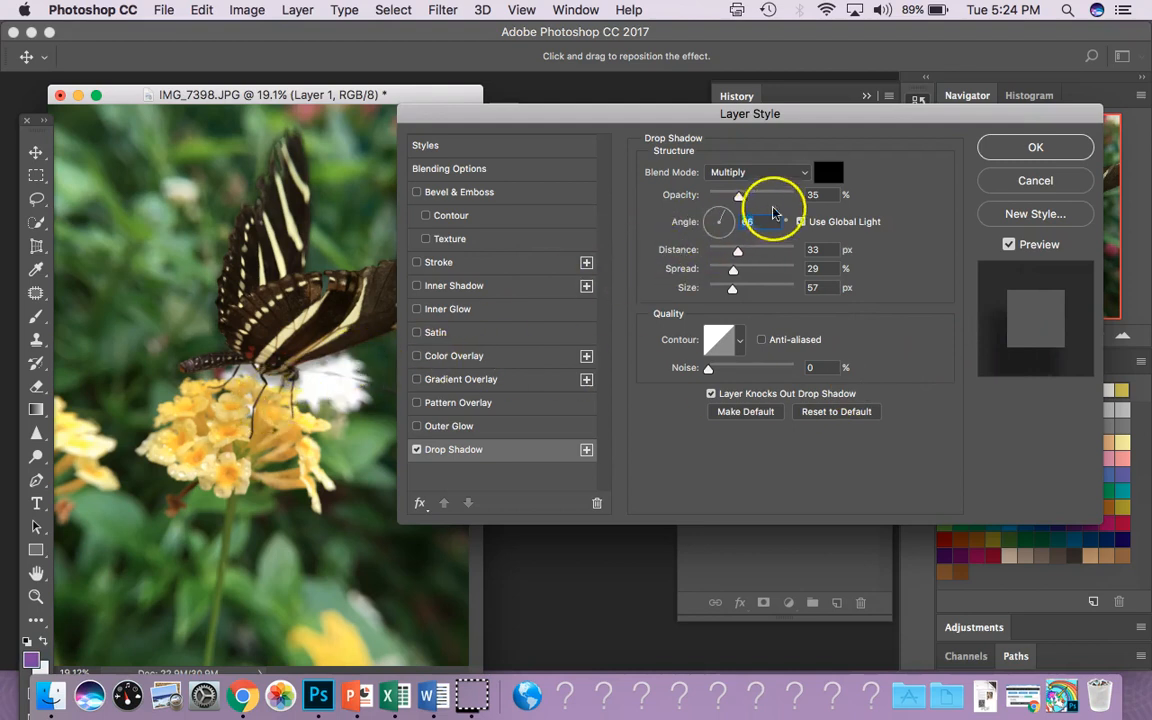
left_click_drag(735, 292, 713, 228)
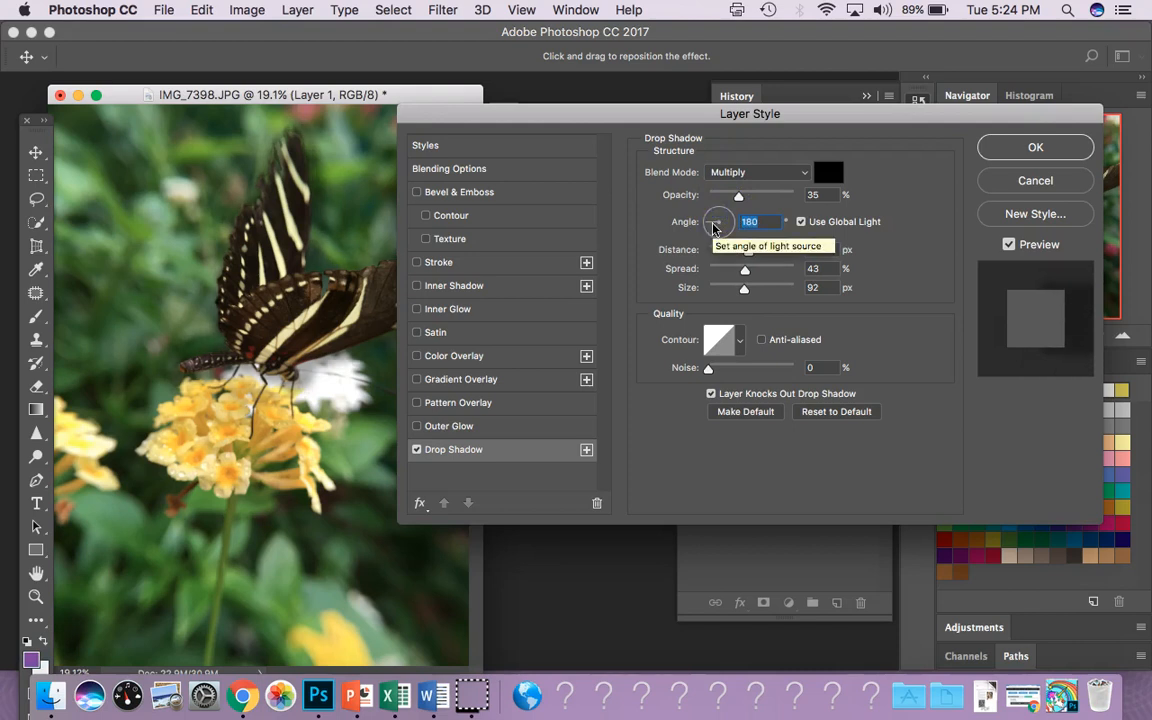
Try several contour presets for the drop shadow and return to the straight linear contour.
left_click(739, 340)
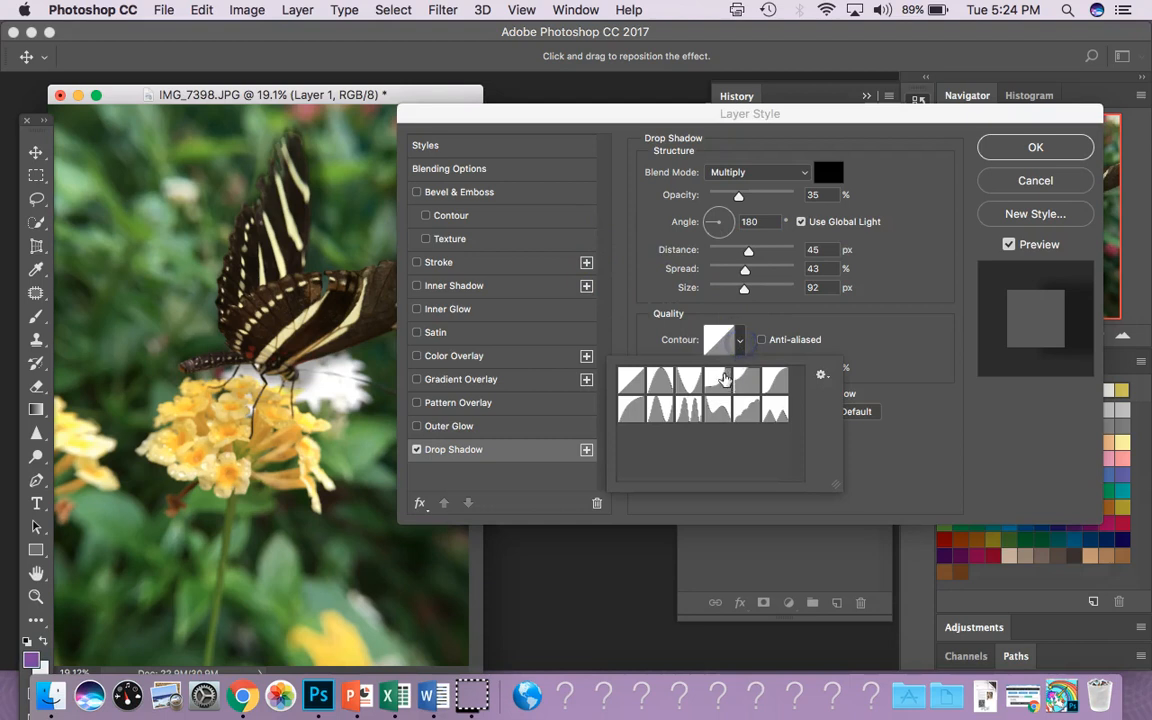
left_click(641, 405)
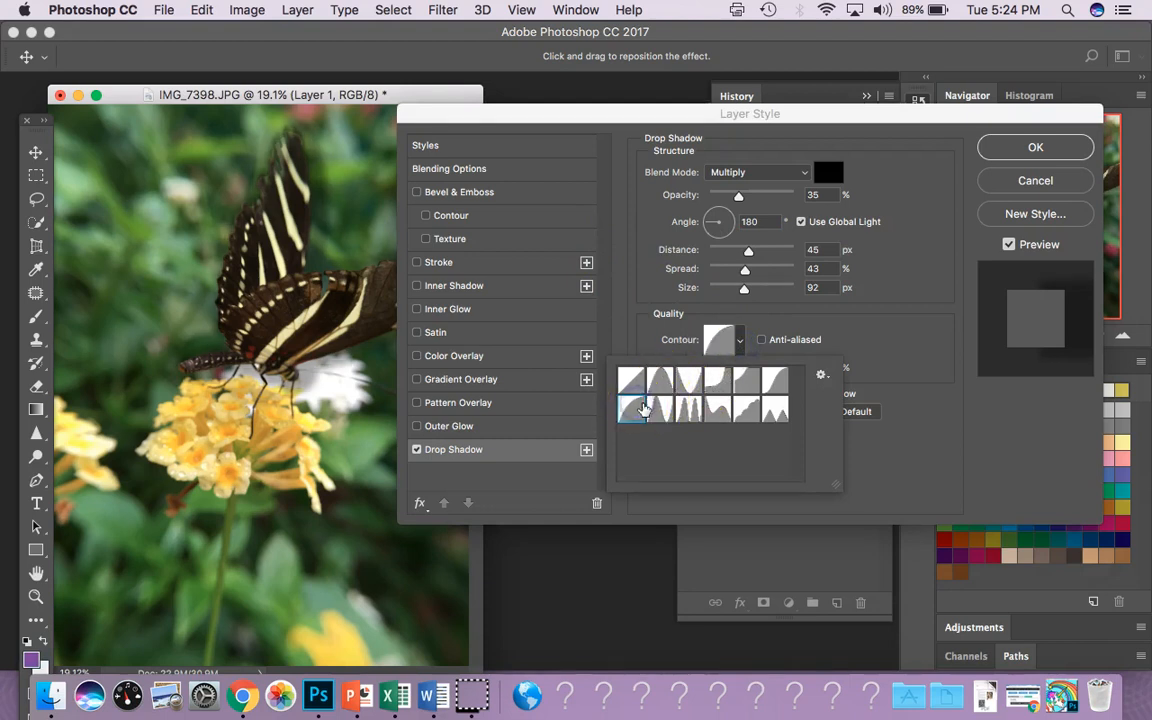
left_click(720, 408)
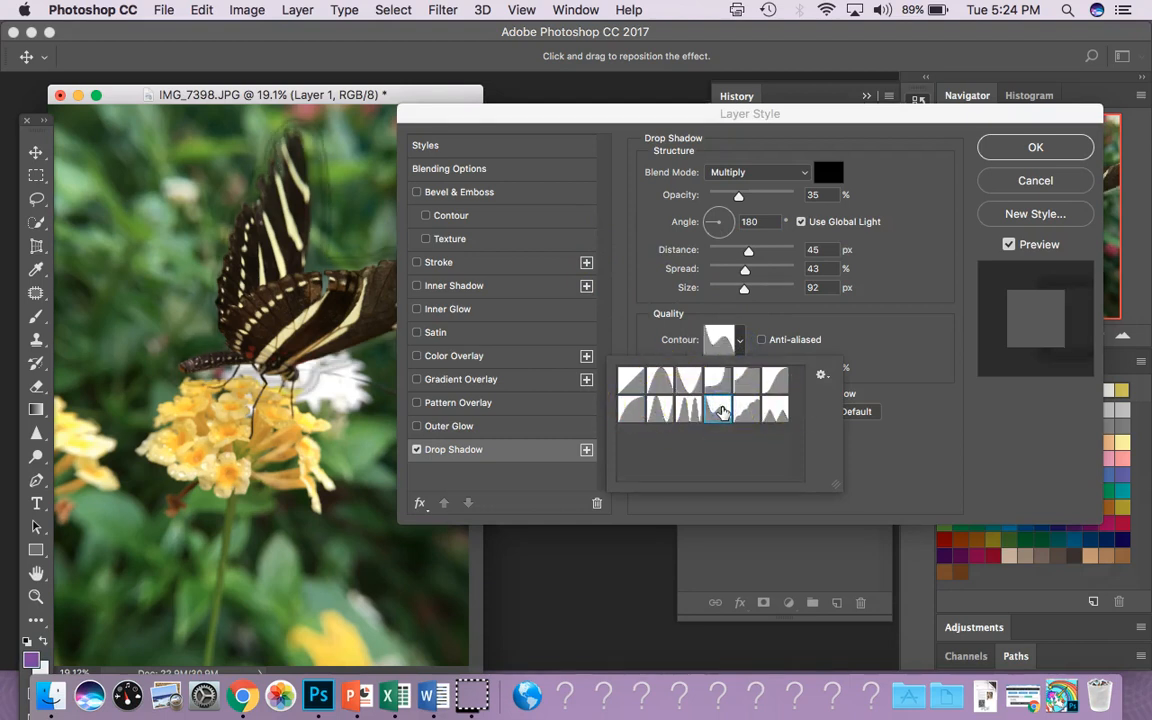
left_click_drag(724, 416, 631, 408)
left_click(658, 378)
left_click(638, 388)
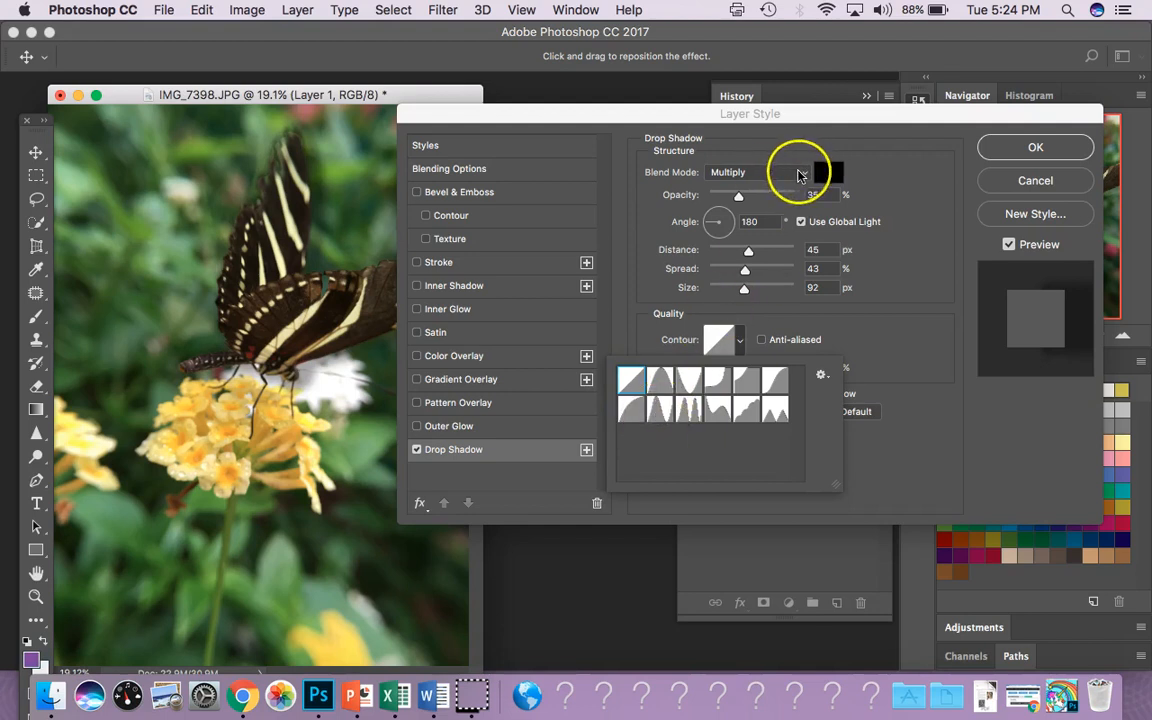
Set the drop shadow's opacity to 48% and try the Difference and Vivid Light blend modes before returning to Multiply.
mouse_move(738, 197)
left_mouse_down()
mouse_move(778, 197)
mouse_move(749, 197)
left_mouse_up()
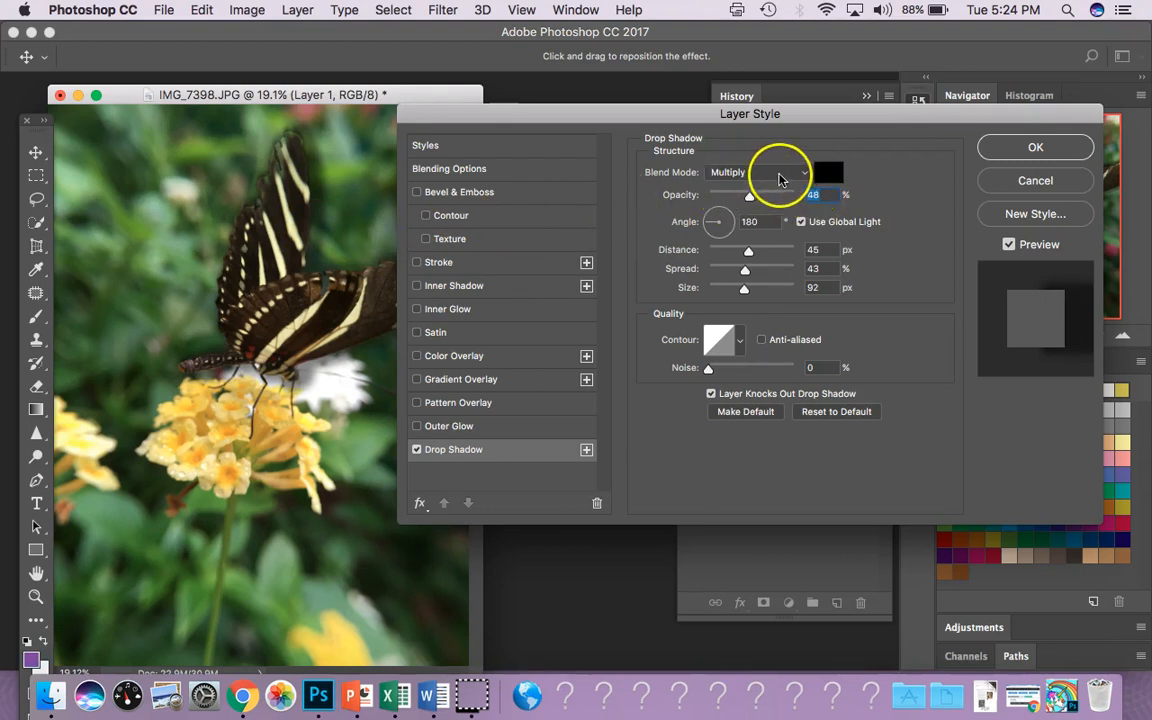
left_click(771, 174)
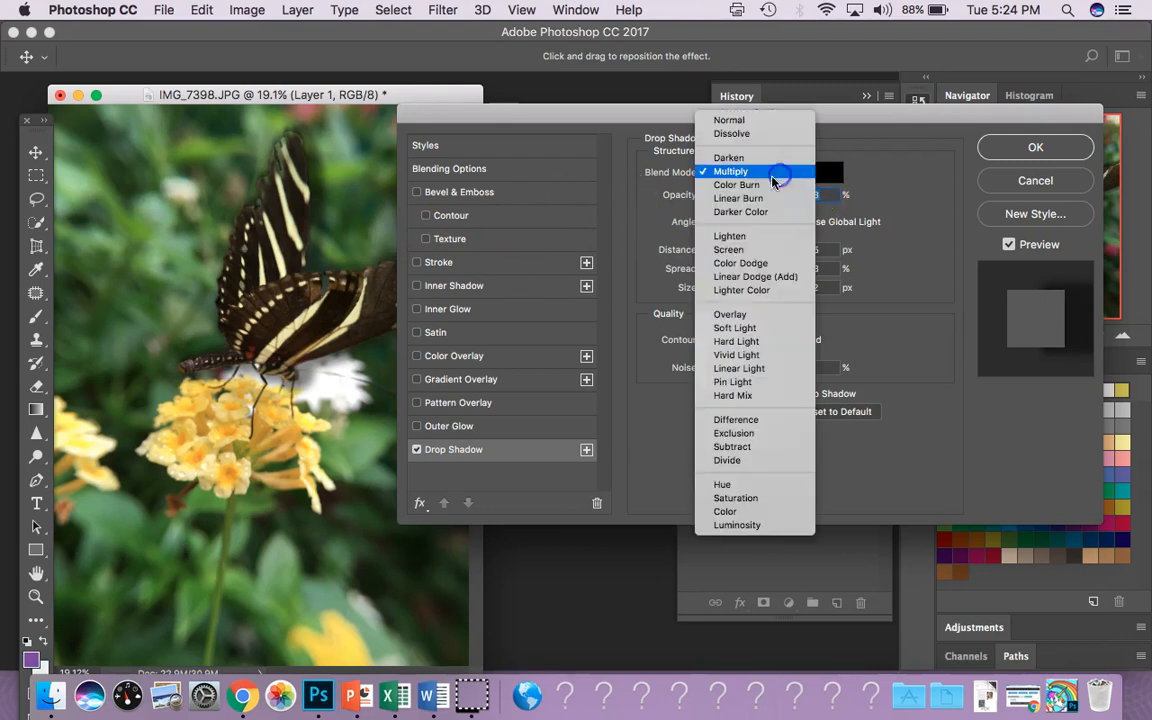
left_click(771, 427)
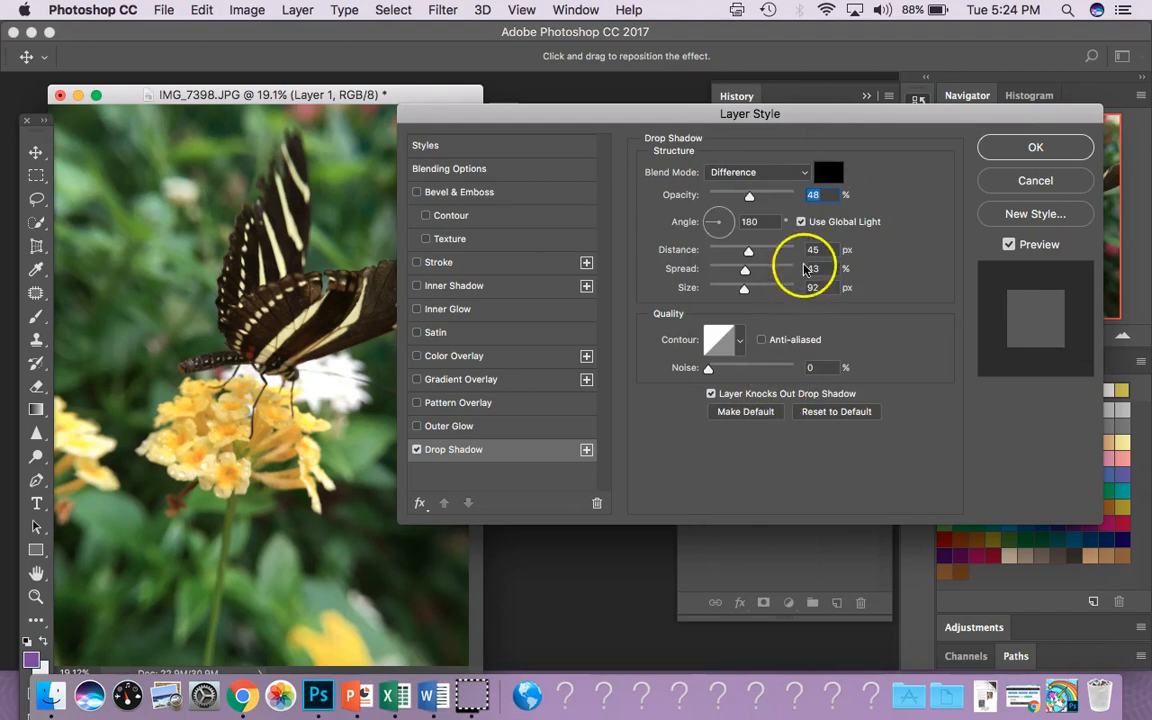
left_click(795, 180)
left_click(777, 105)
left_click(802, 178)
left_click(806, 177)
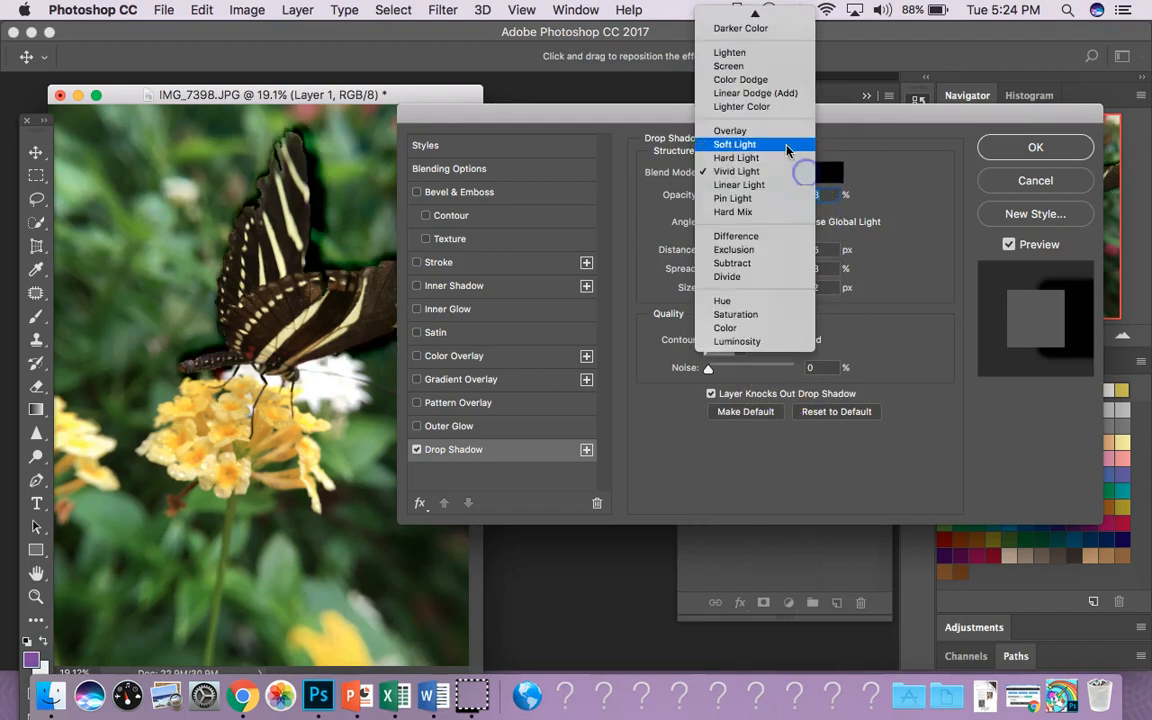
mouse_move(790, 13)
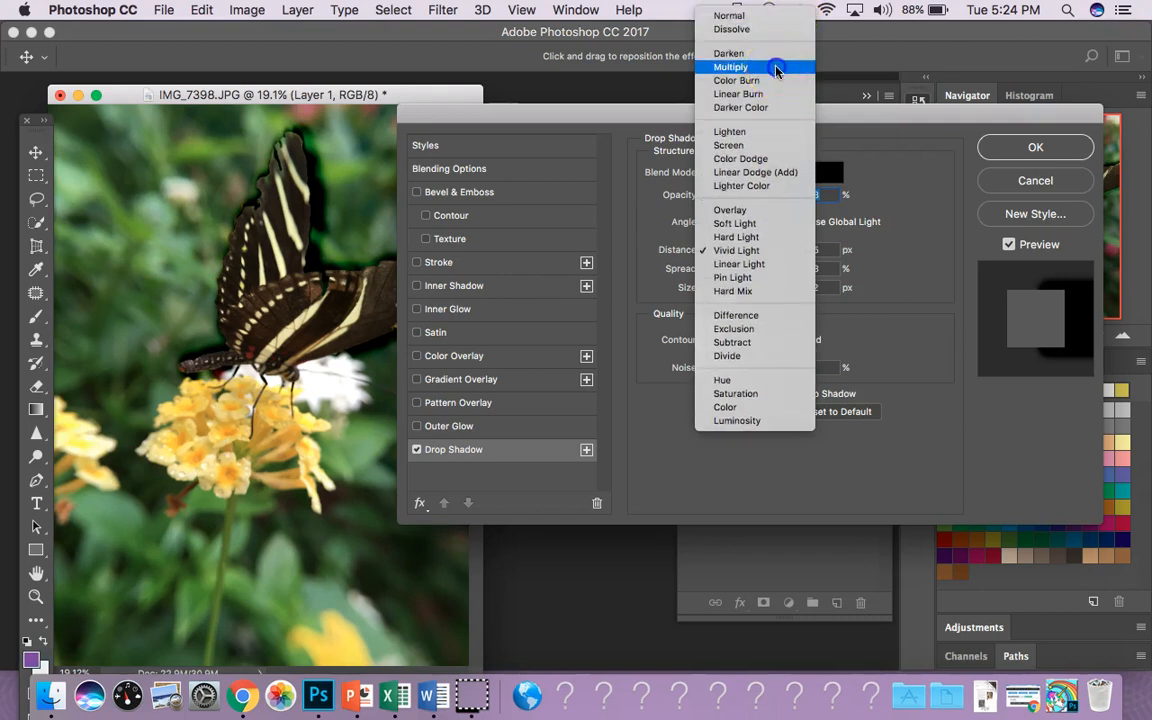
left_click(780, 67)
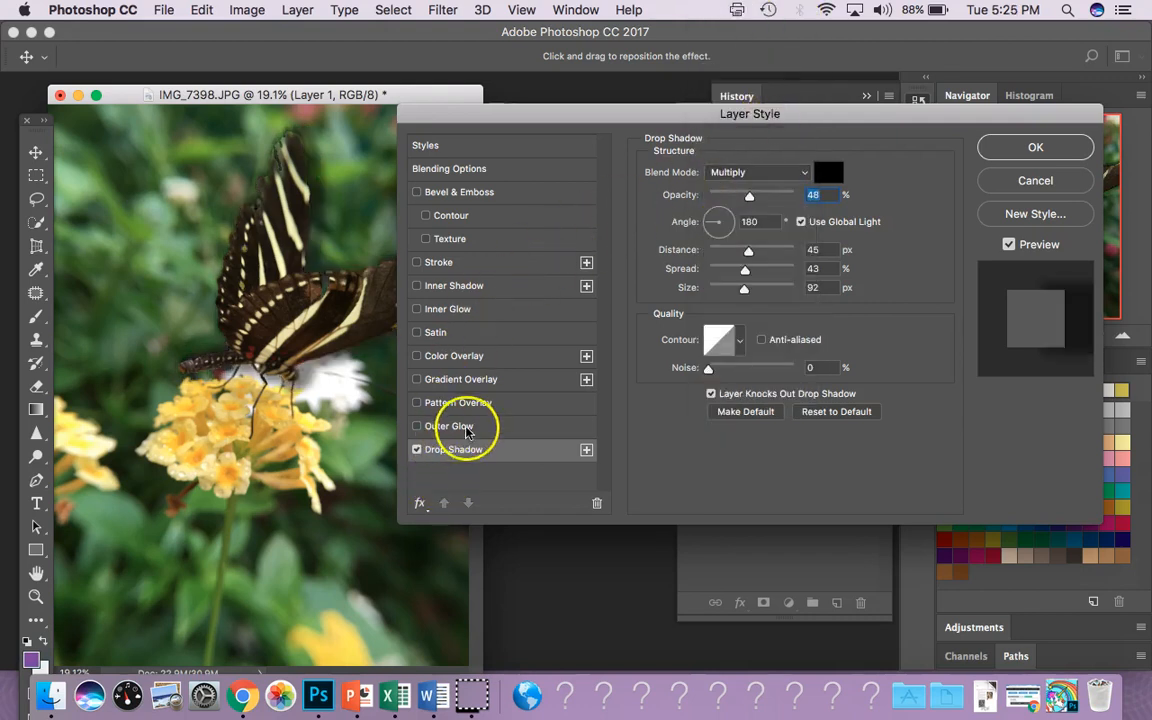
Turn off the drop shadow and enable an Outer Glow on the butterfly layer.
left_click_drag(628, 114, 691, 116)
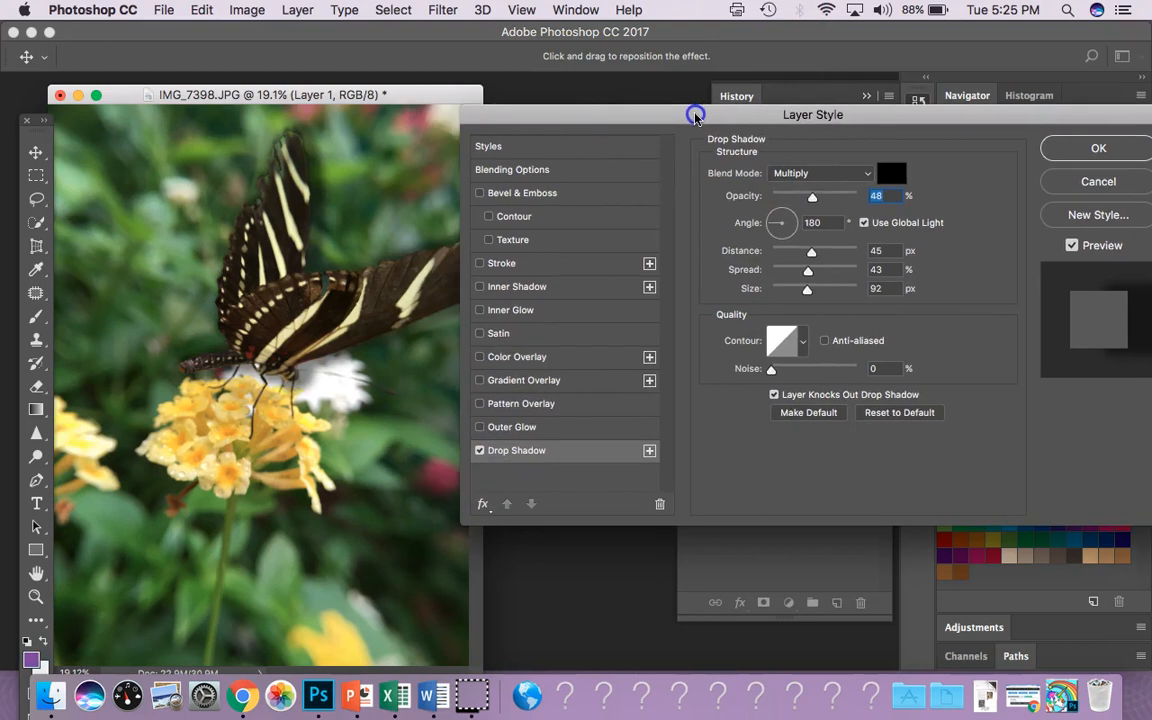
left_click(479, 451)
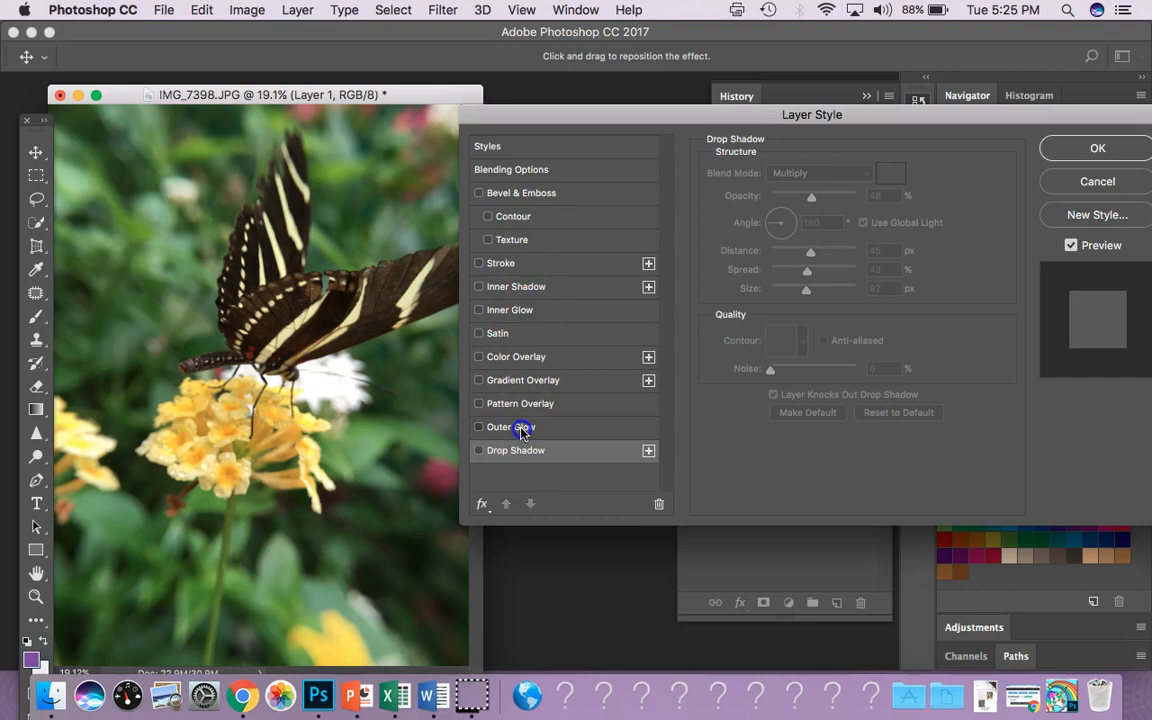
left_click(520, 430)
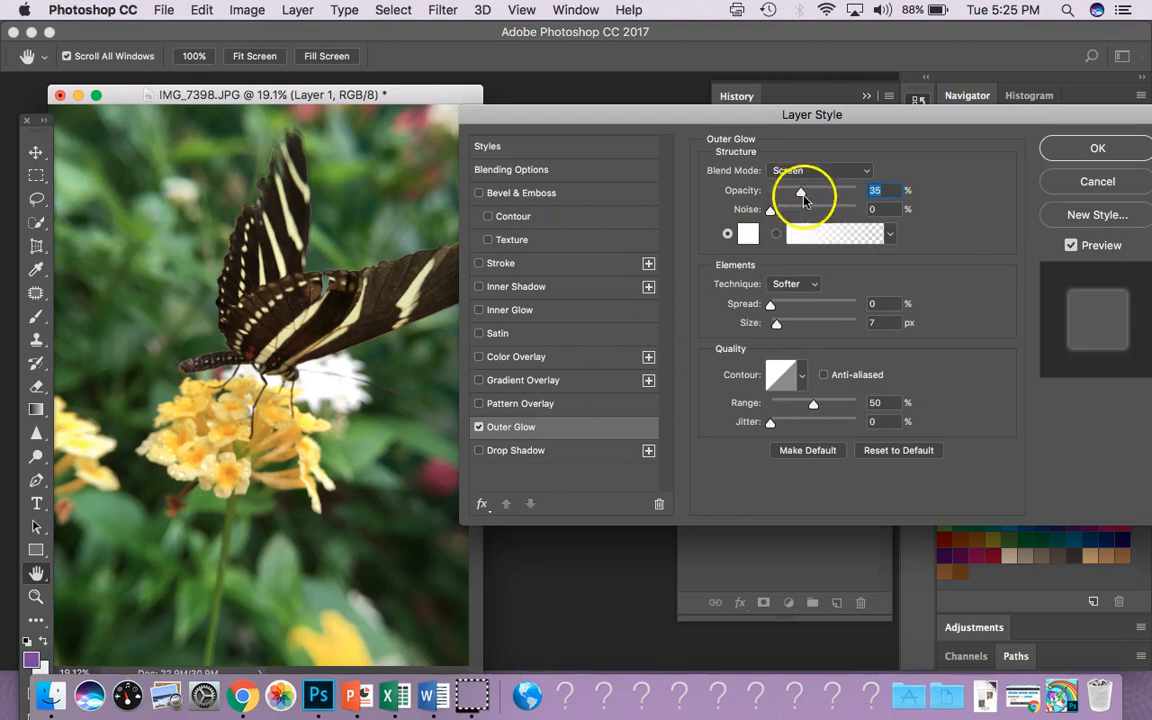
Set the outer glow's spread to 50%, size to 68 px and noise to 9%.
left_click_drag(776, 310, 799, 327)
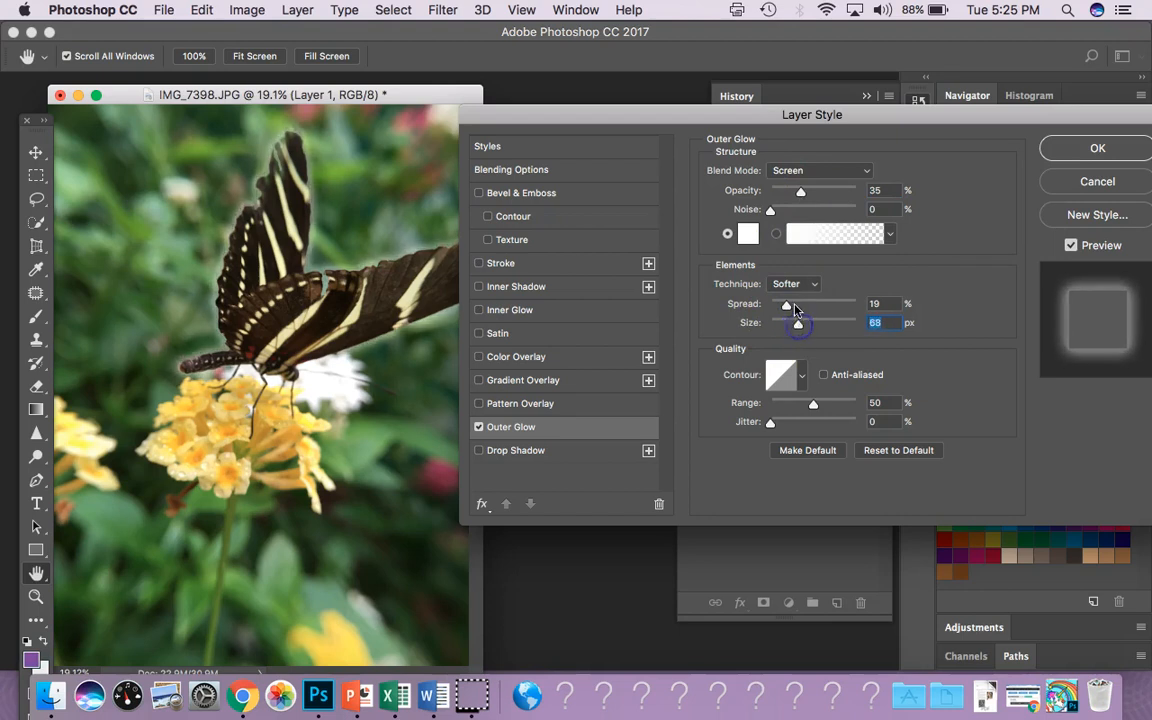
left_click_drag(841, 307, 815, 310)
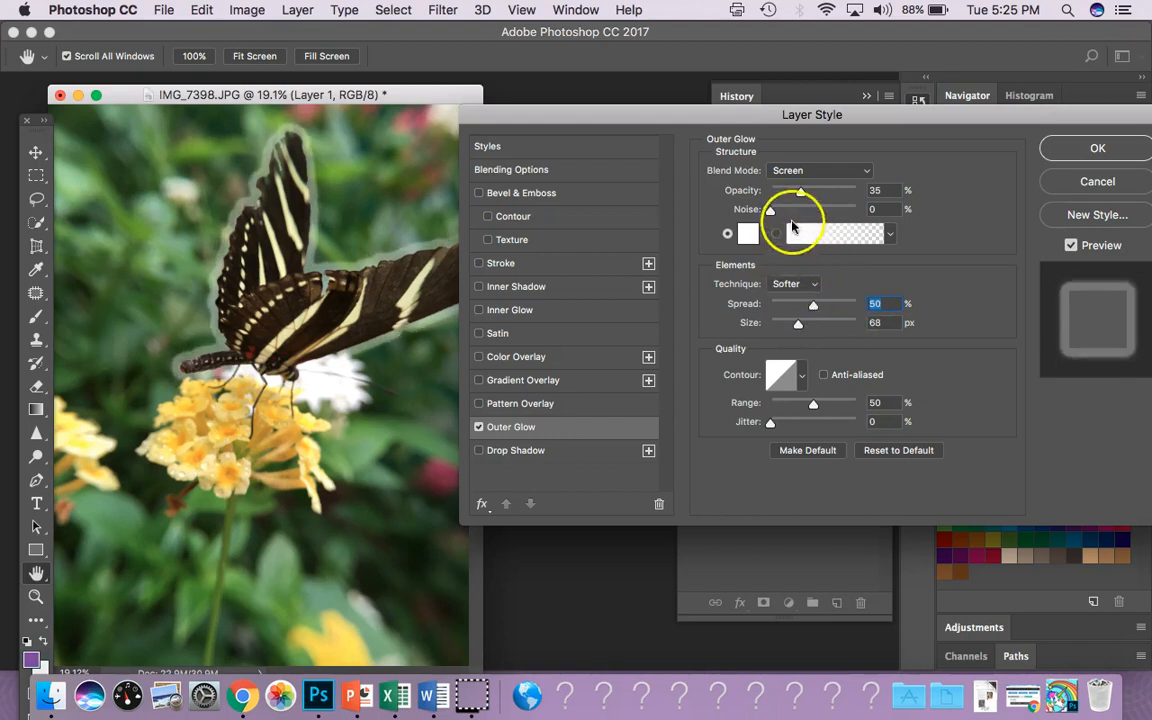
mouse_move(775, 212)
left_mouse_down()
mouse_move(842, 219)
mouse_move(779, 214)
left_mouse_up()
Change the outer glow's blend mode to Color Dodge and set its opacity to 36%.
left_click(811, 174)
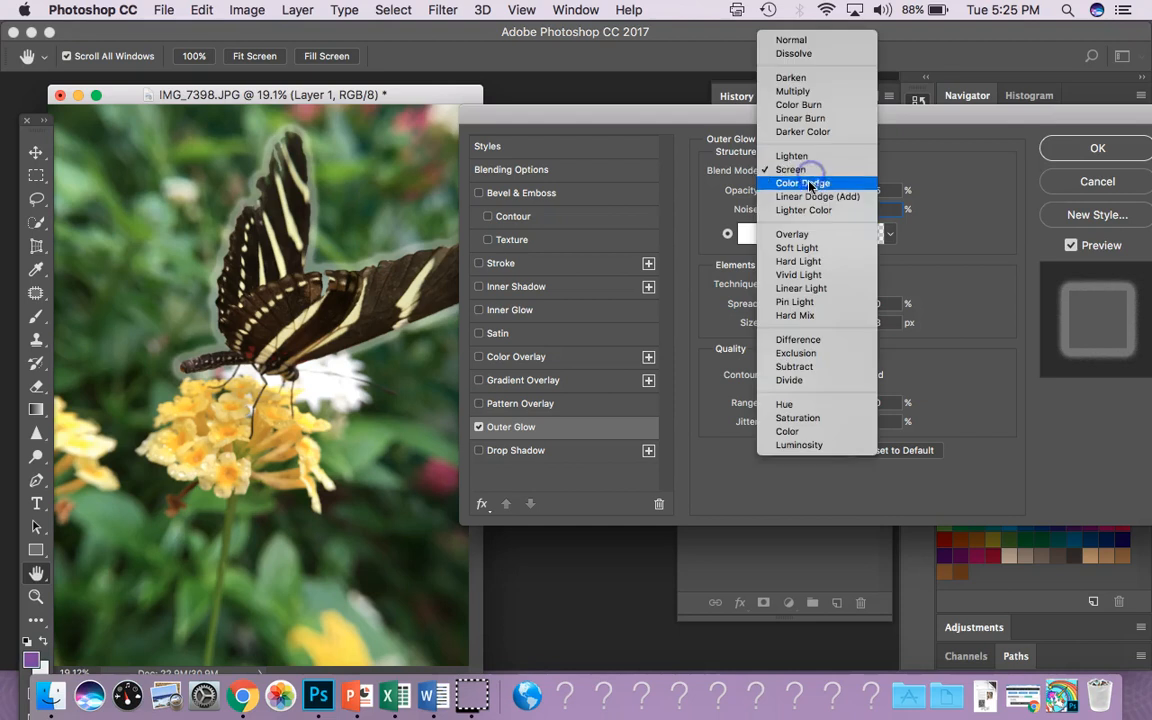
left_click(811, 184)
left_click_drag(810, 190, 800, 193)
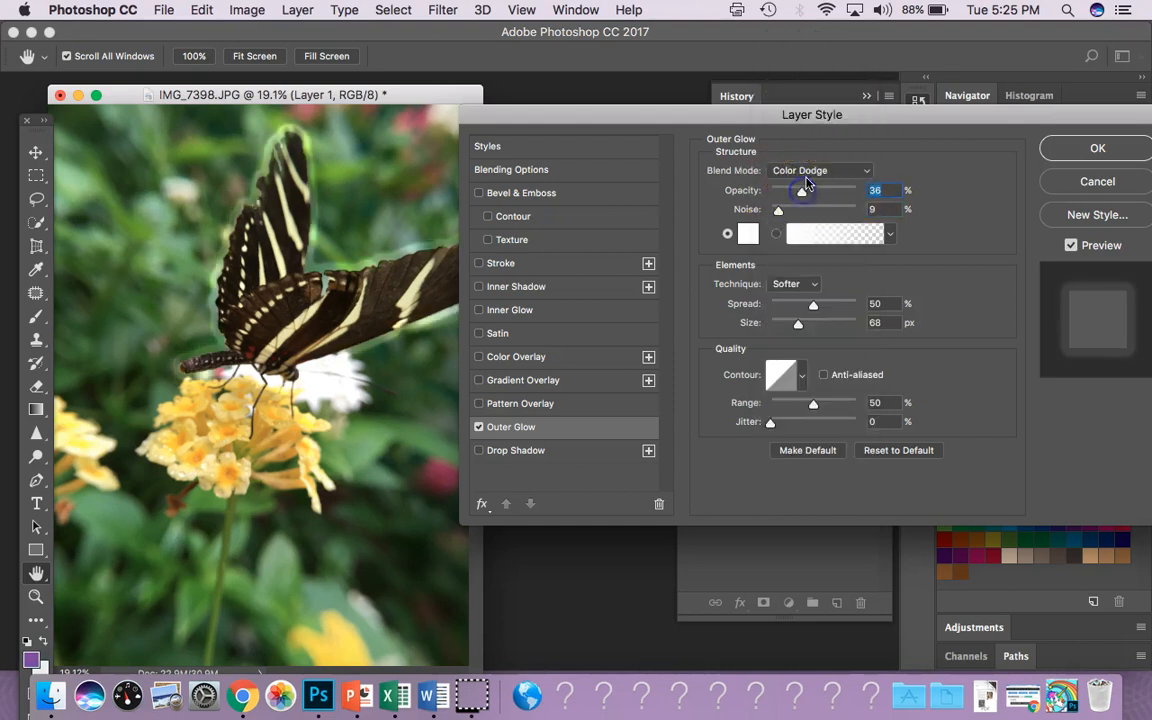
Set the outer glow's blend mode to Screen and change its color from the white swatch to yellow.
left_click(812, 171)
left_click(812, 158)
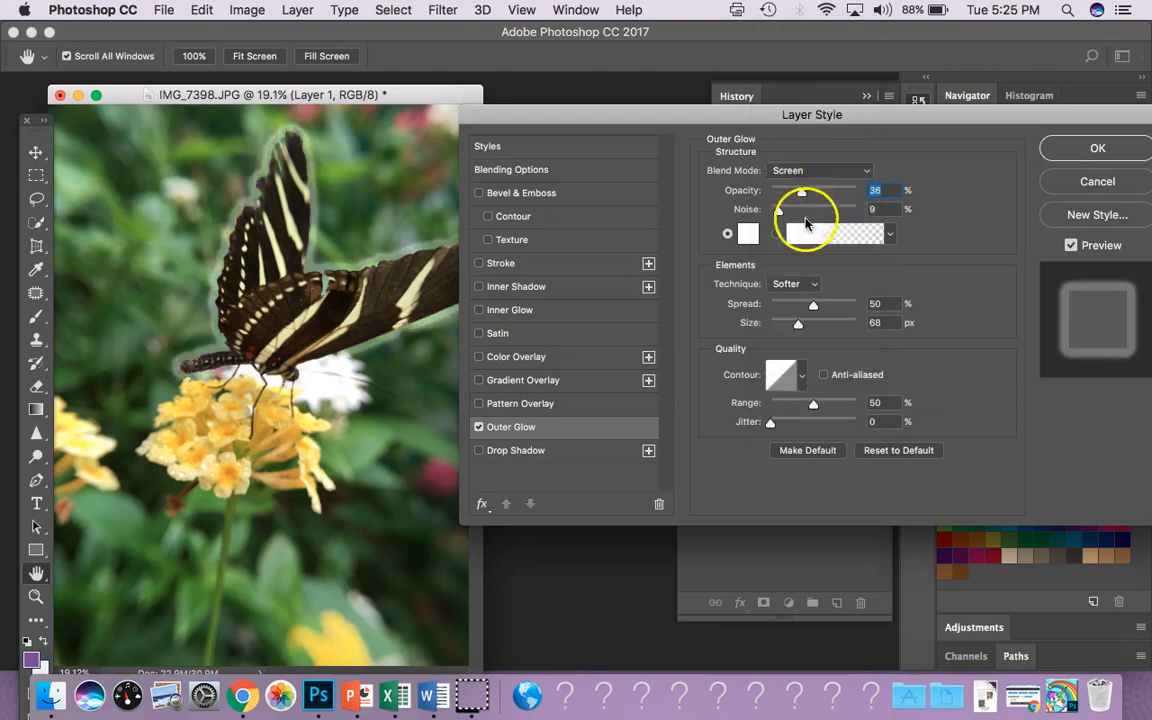
left_click(748, 233)
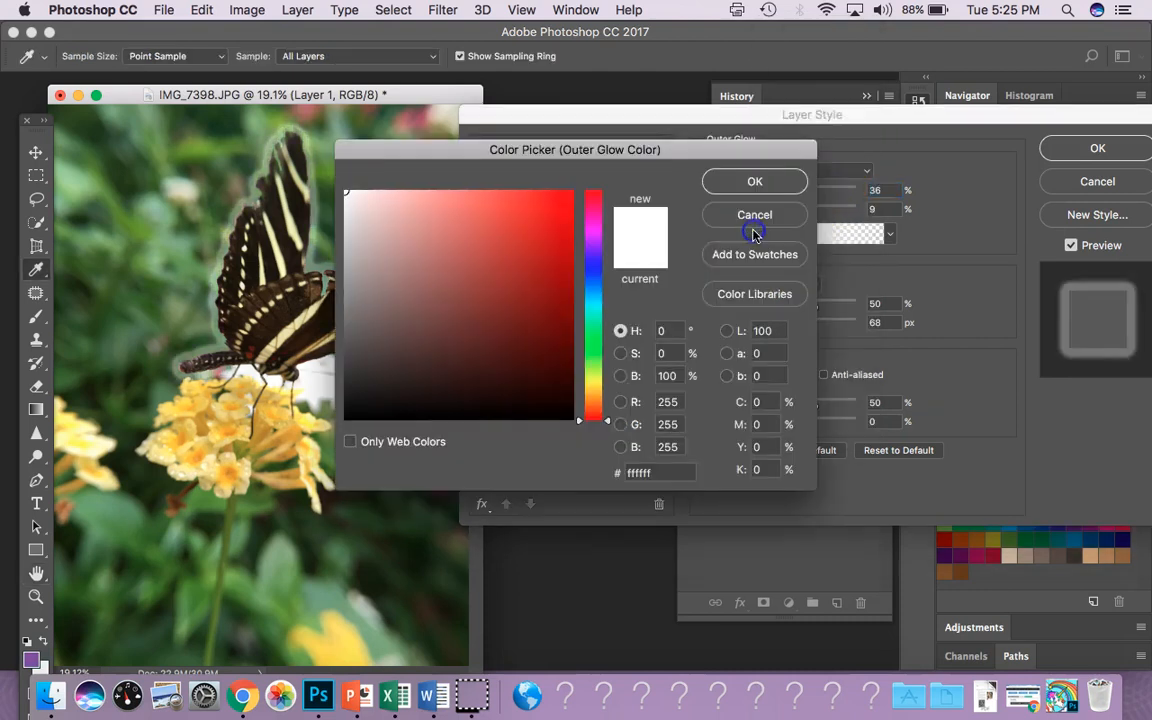
left_click(600, 372)
left_click(593, 383)
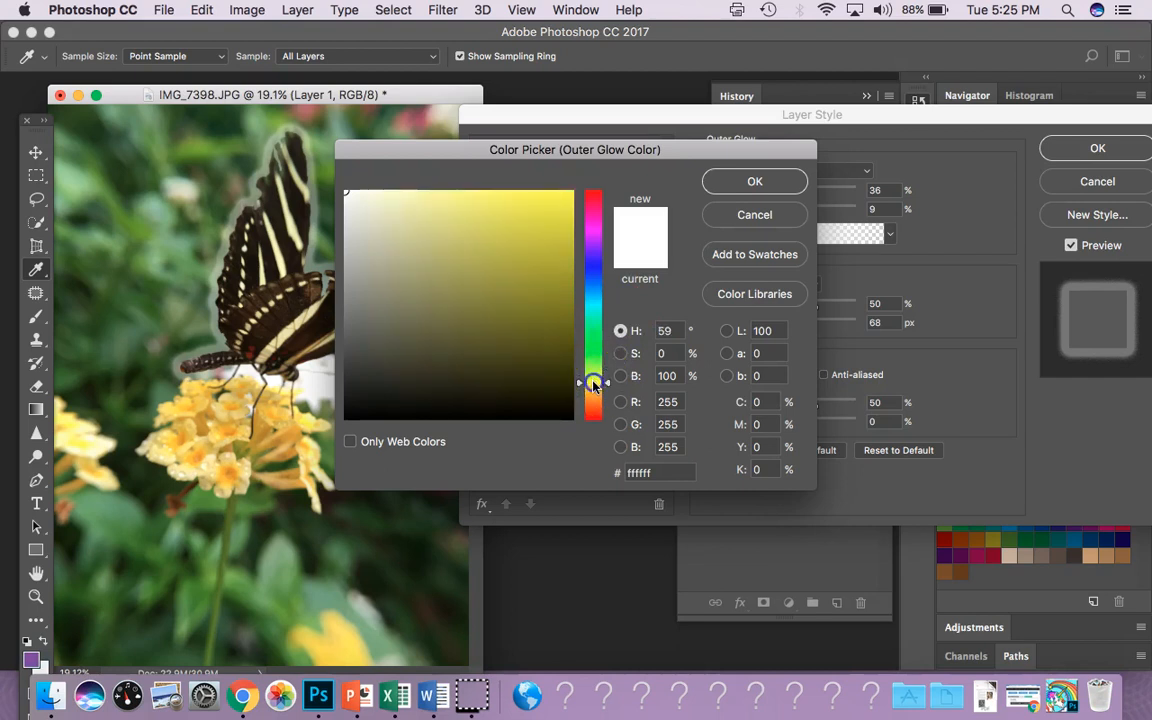
left_click(553, 231)
left_click(718, 181)
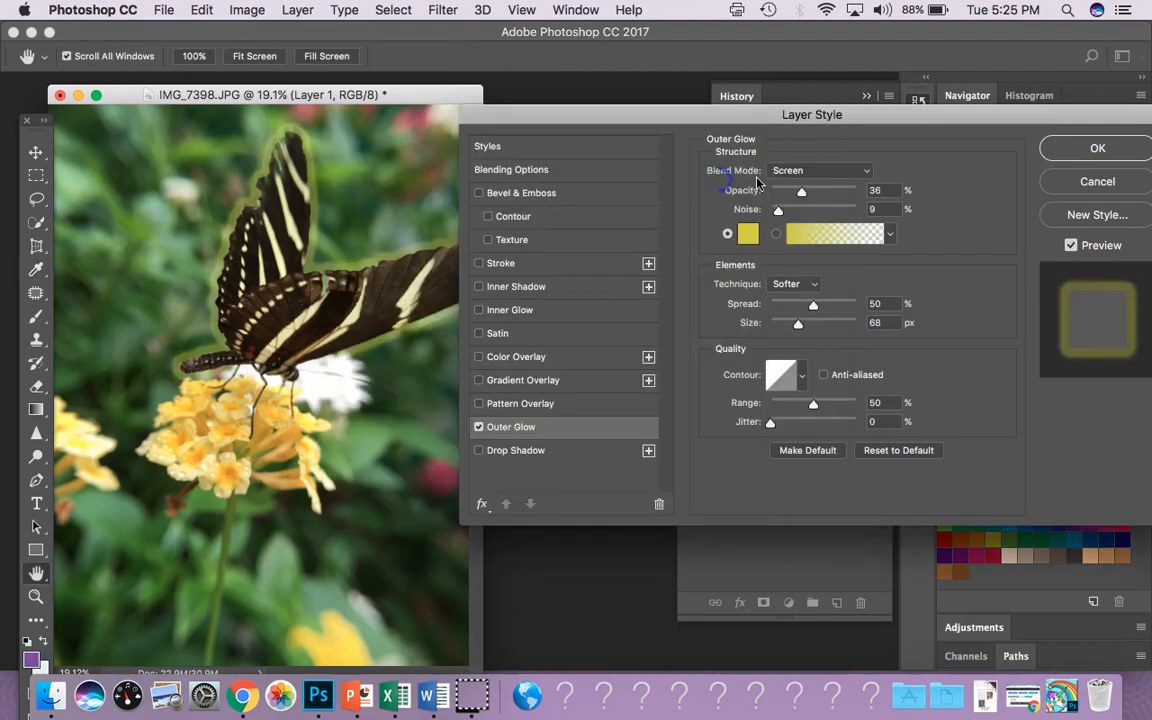
Set the outer glow's spread to 54%, technique to Precise and jitter to 45%.
left_click_drag(813, 305, 817, 308)
left_click(808, 285)
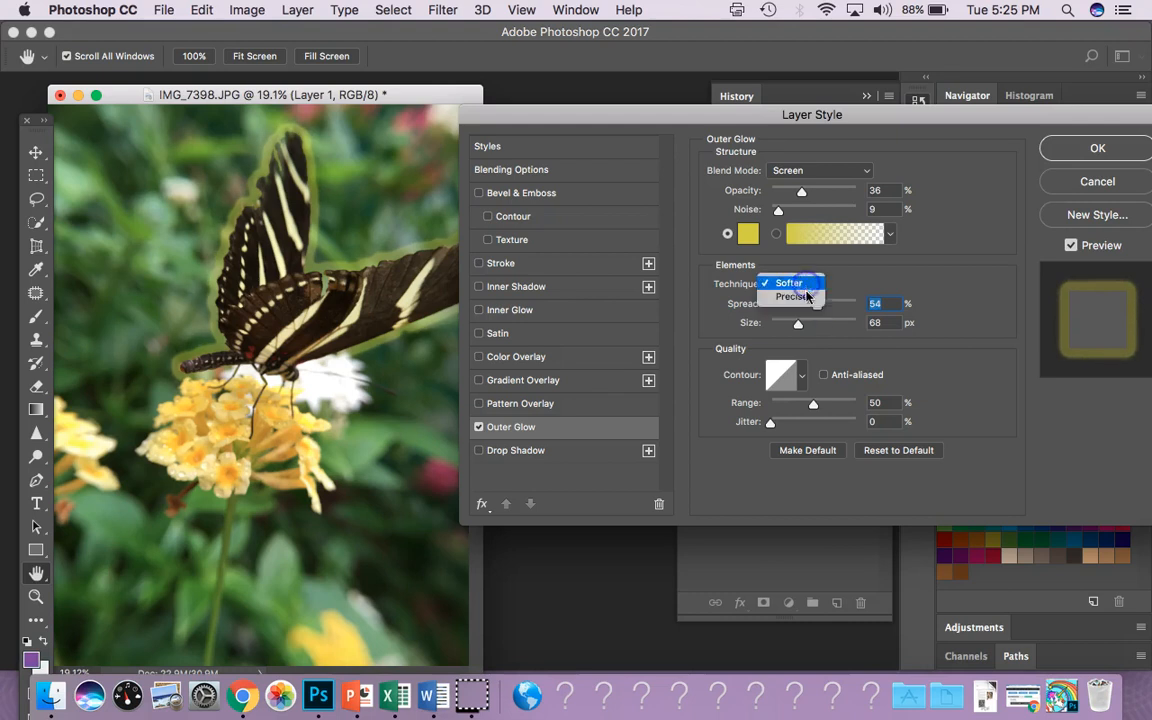
left_click(806, 299)
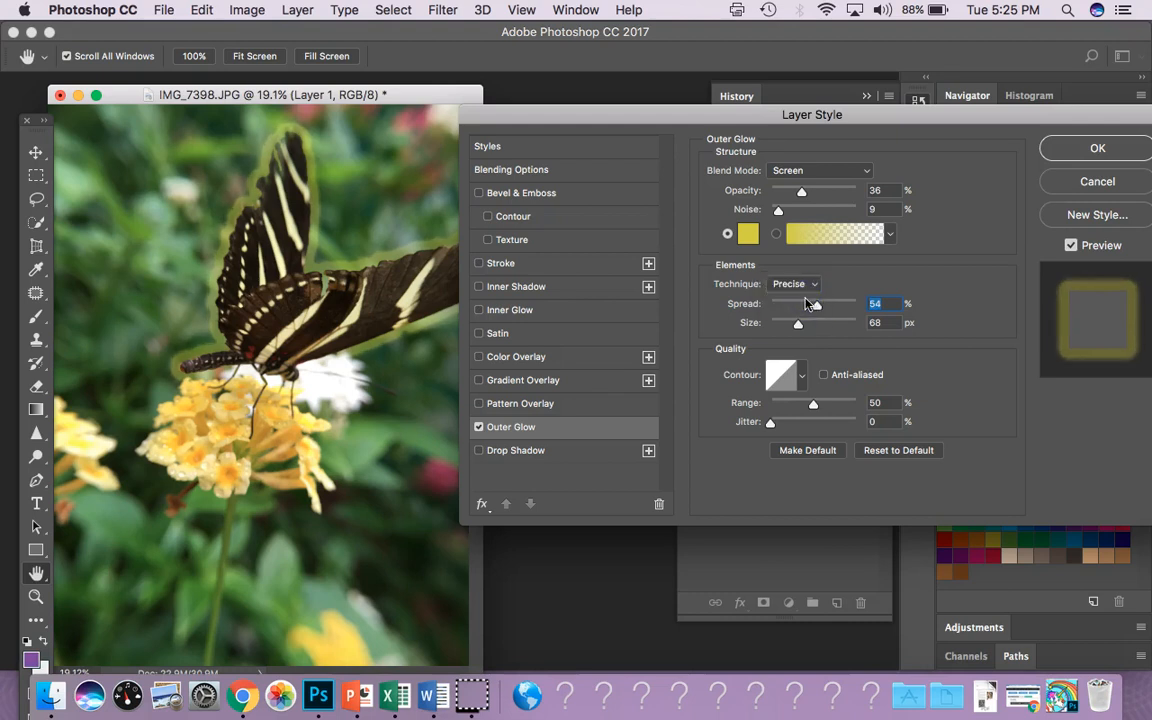
left_click_drag(771, 423, 795, 429)
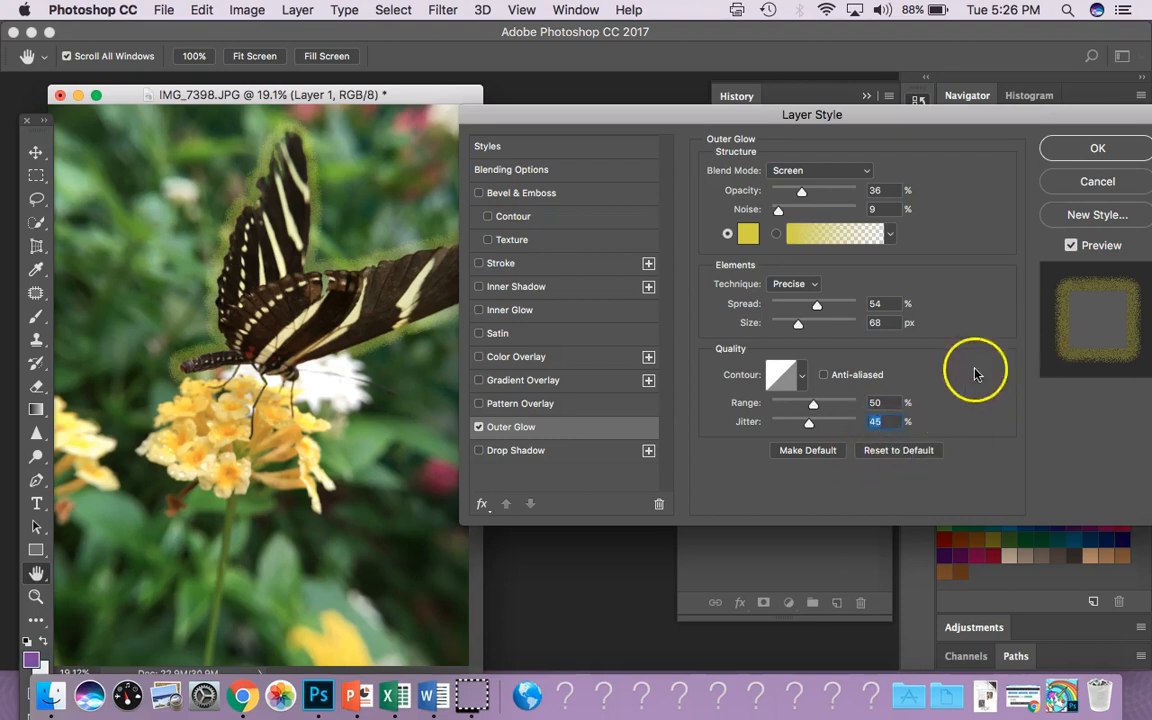
Try the Satin effect on the butterfly layer and turn off both Satin and Outer Glow.
left_click(503, 336)
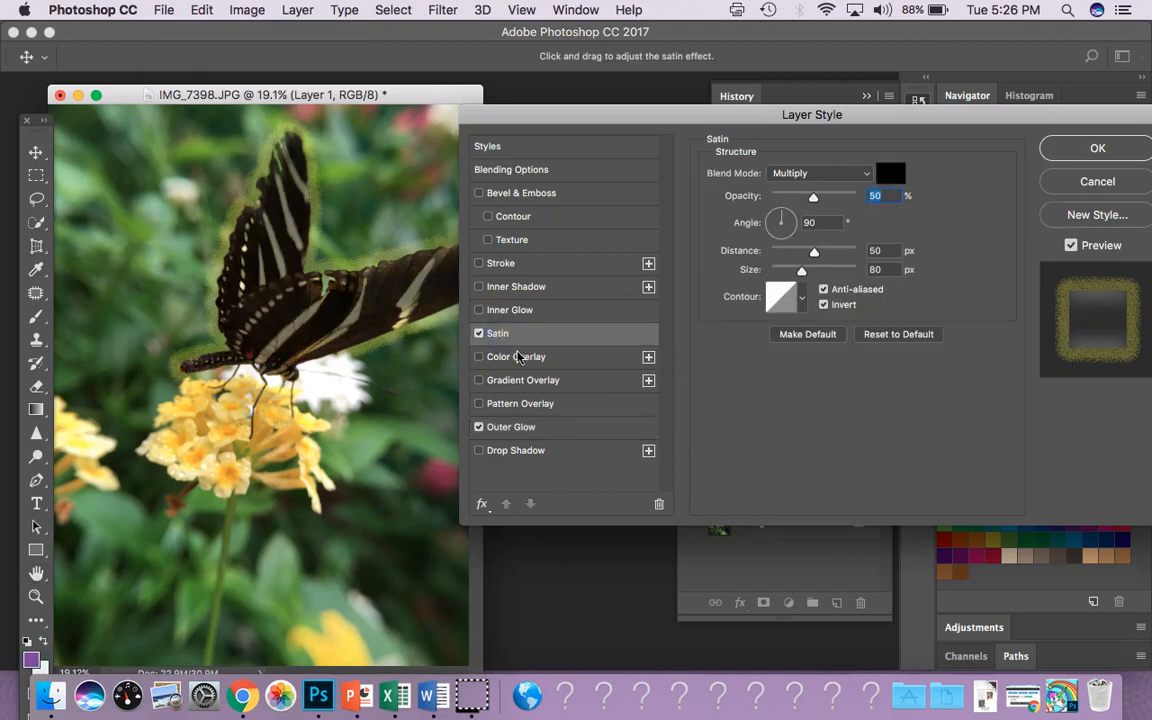
left_click(480, 428)
left_click(479, 428)
left_click(479, 336)
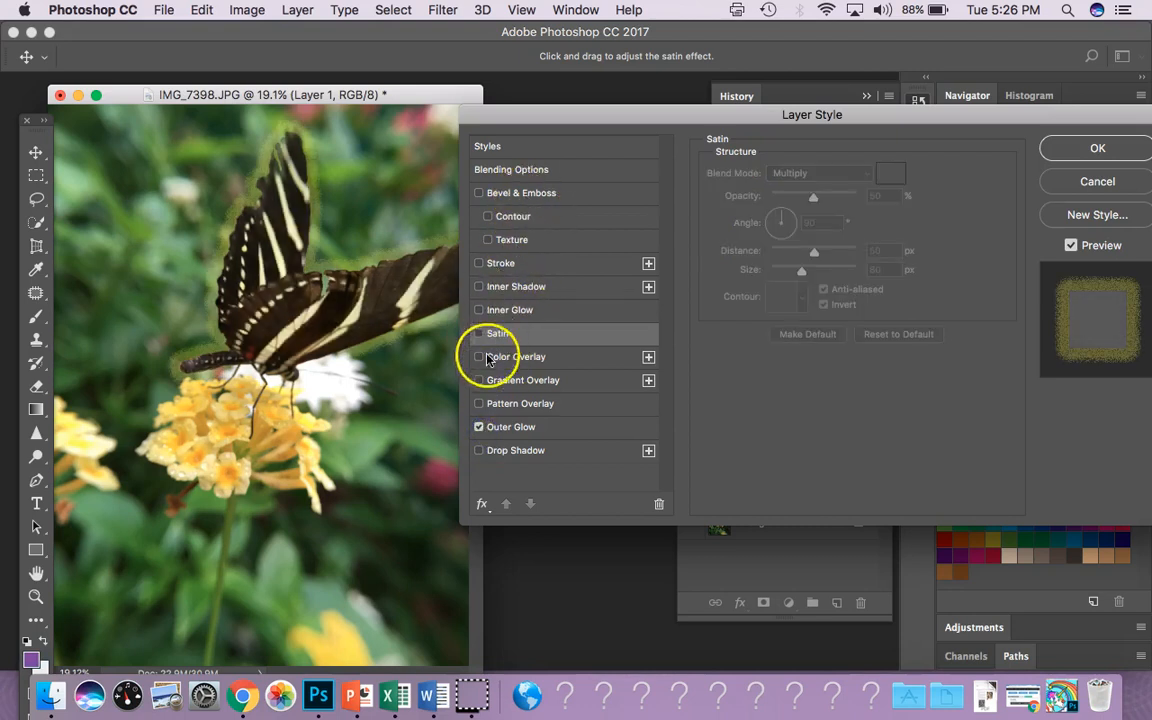
left_click(479, 427)
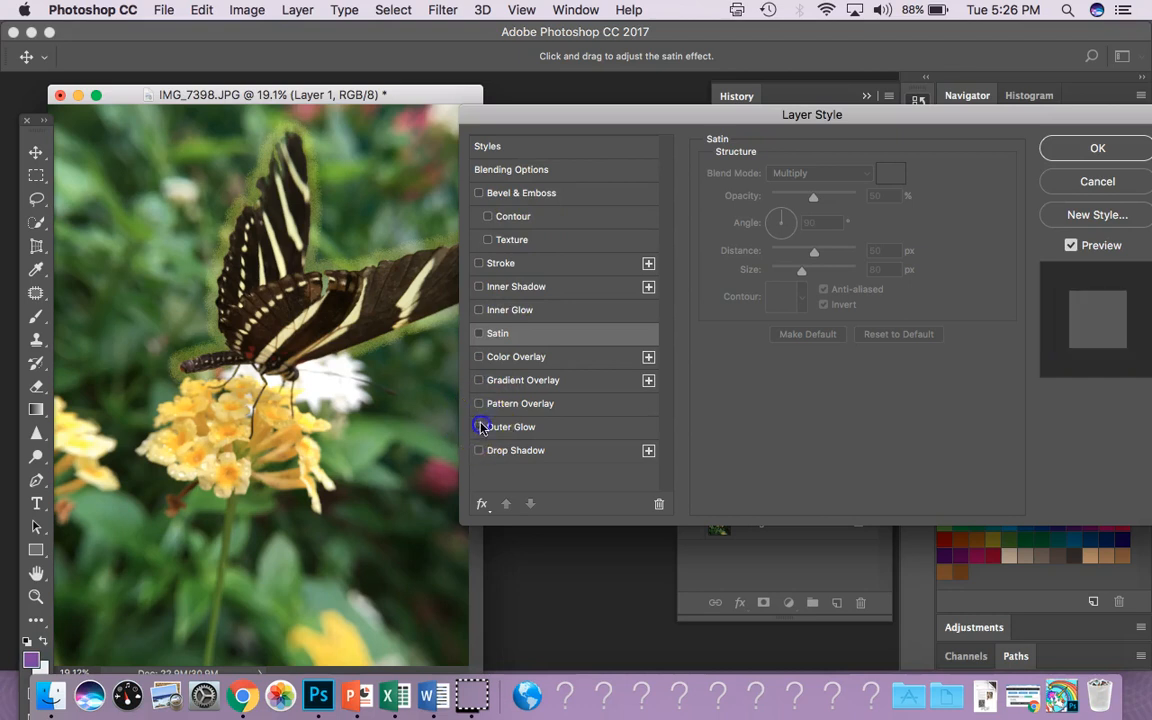
Try Bevel & Emboss with size 27 px, soften 7 px and raised highlight and shadow opacities, and turn it off again.
left_click(520, 192)
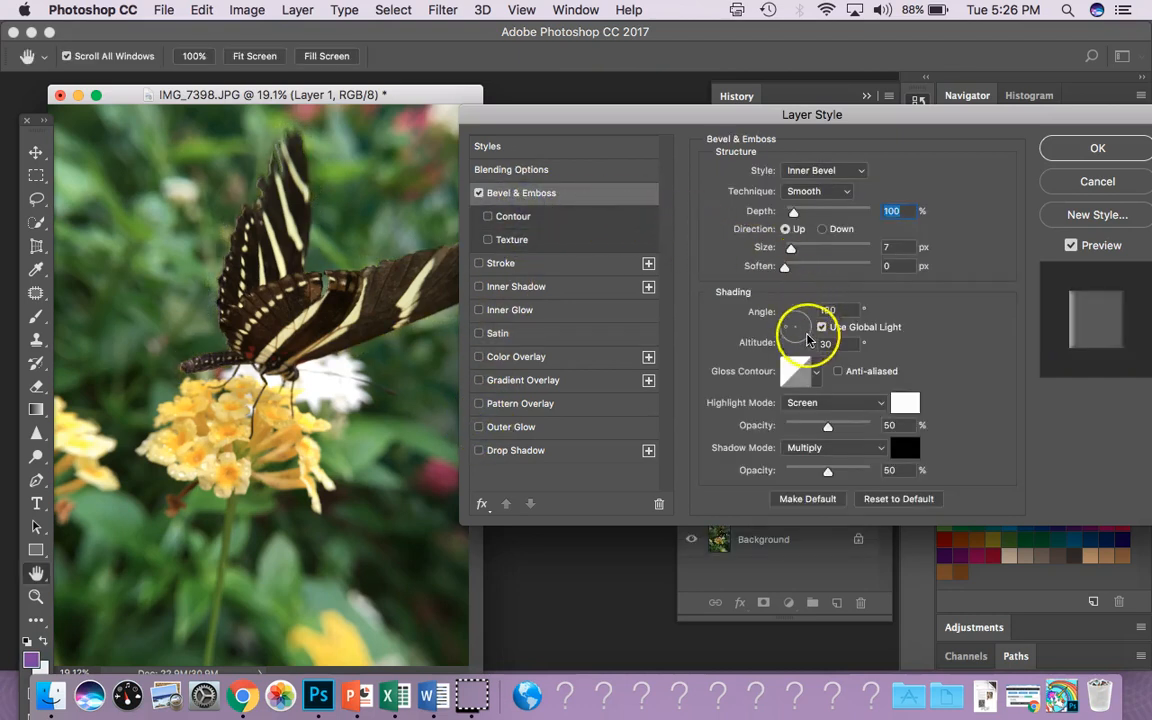
left_click_drag(791, 247, 807, 251)
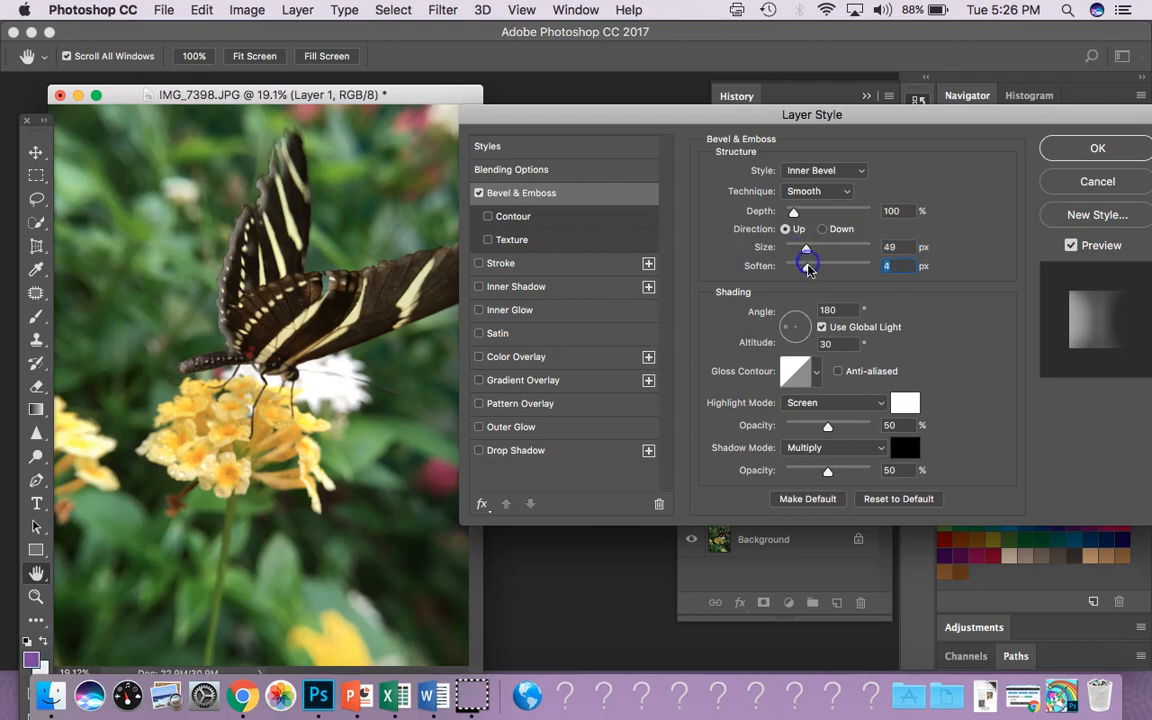
left_click_drag(807, 251, 799, 251)
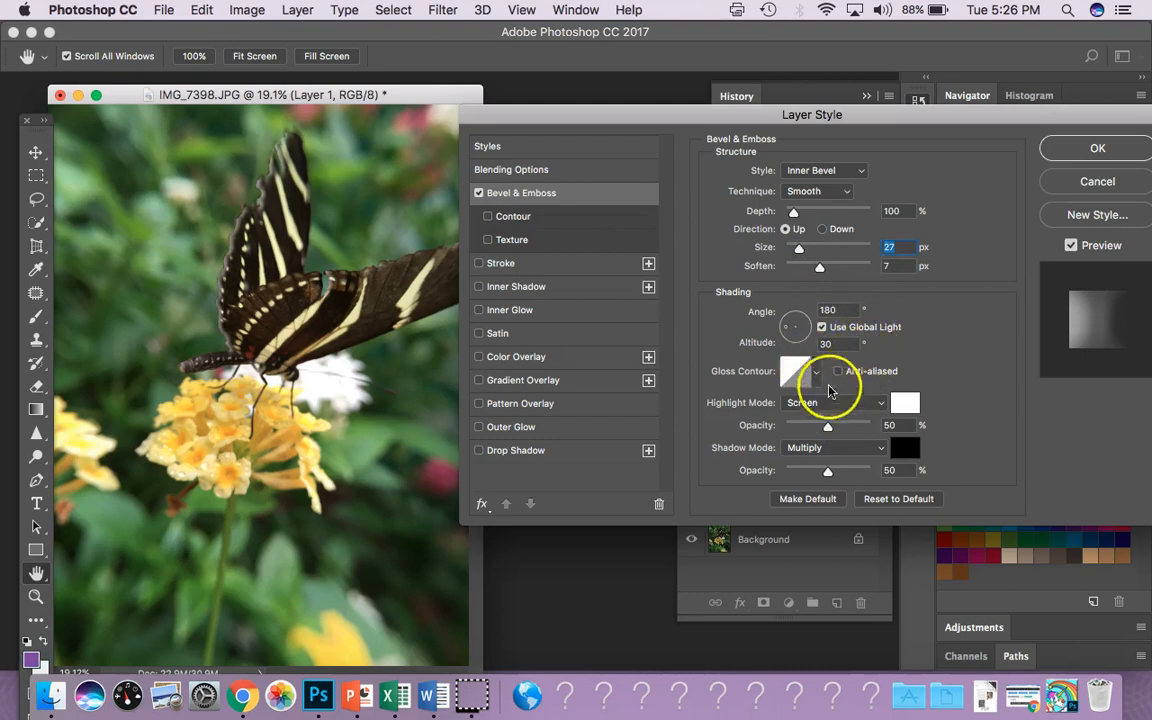
left_click_drag(827, 425, 838, 475)
left_click(478, 192)
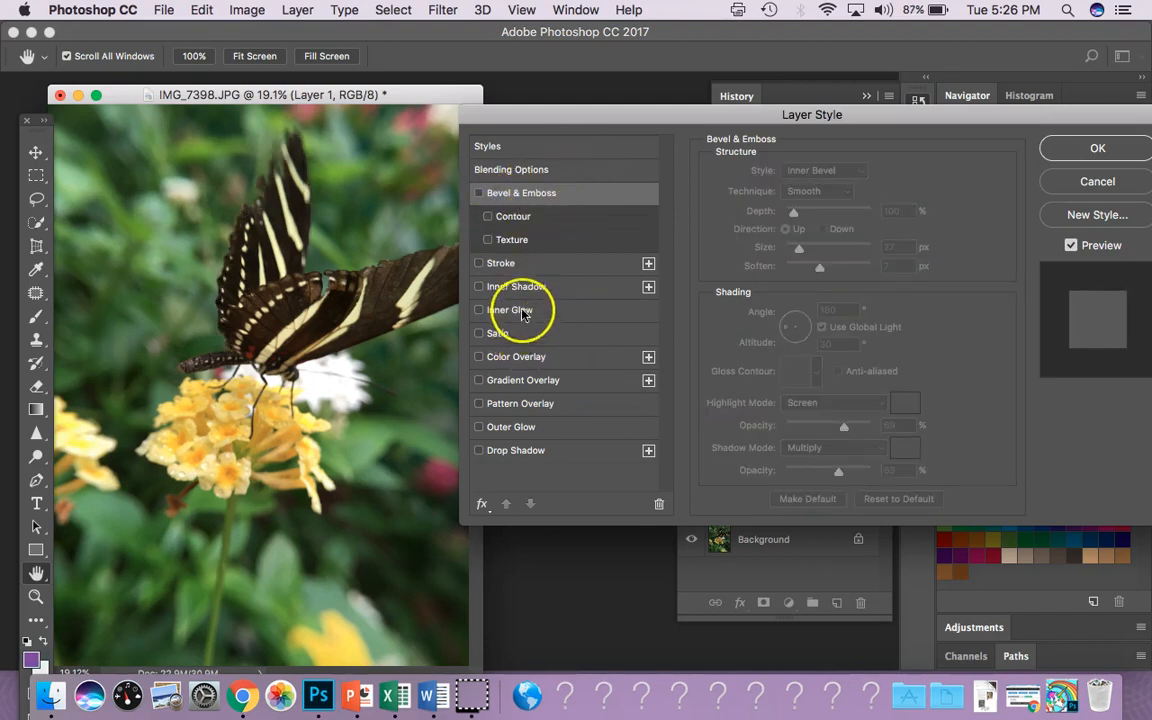
Apply a red Inner Glow with 34% choke and 155 px size to the butterfly layer and accept the layer style.
left_click(516, 310)
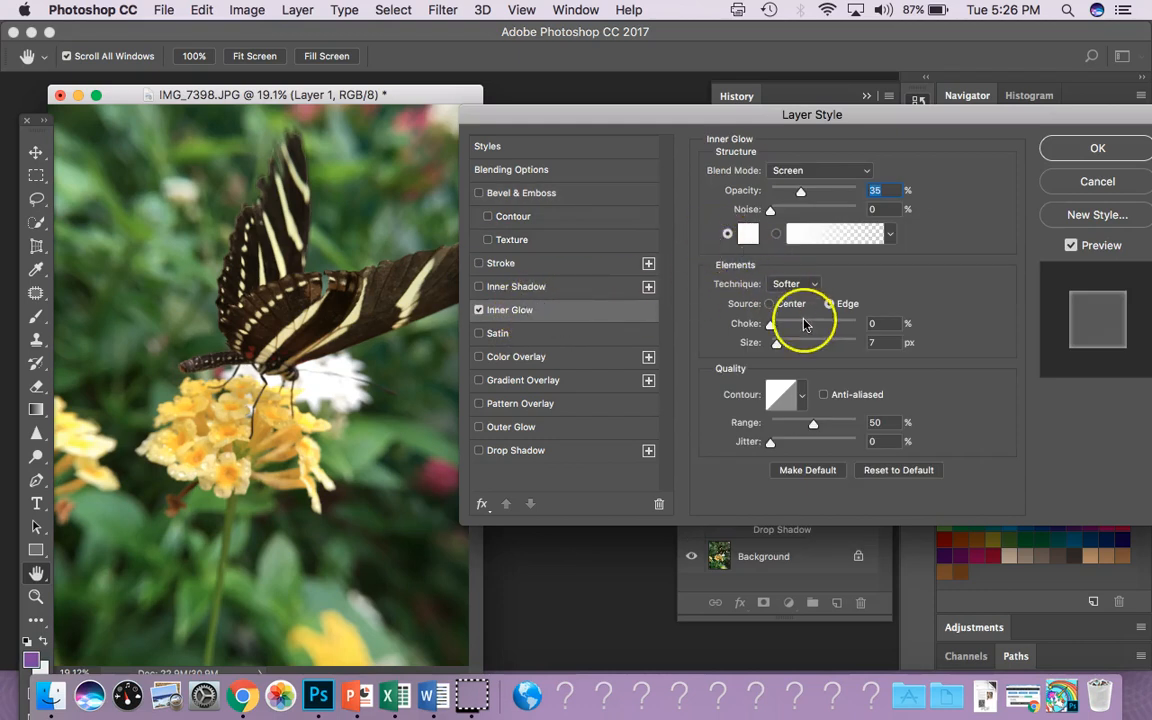
left_click_drag(777, 327, 815, 354)
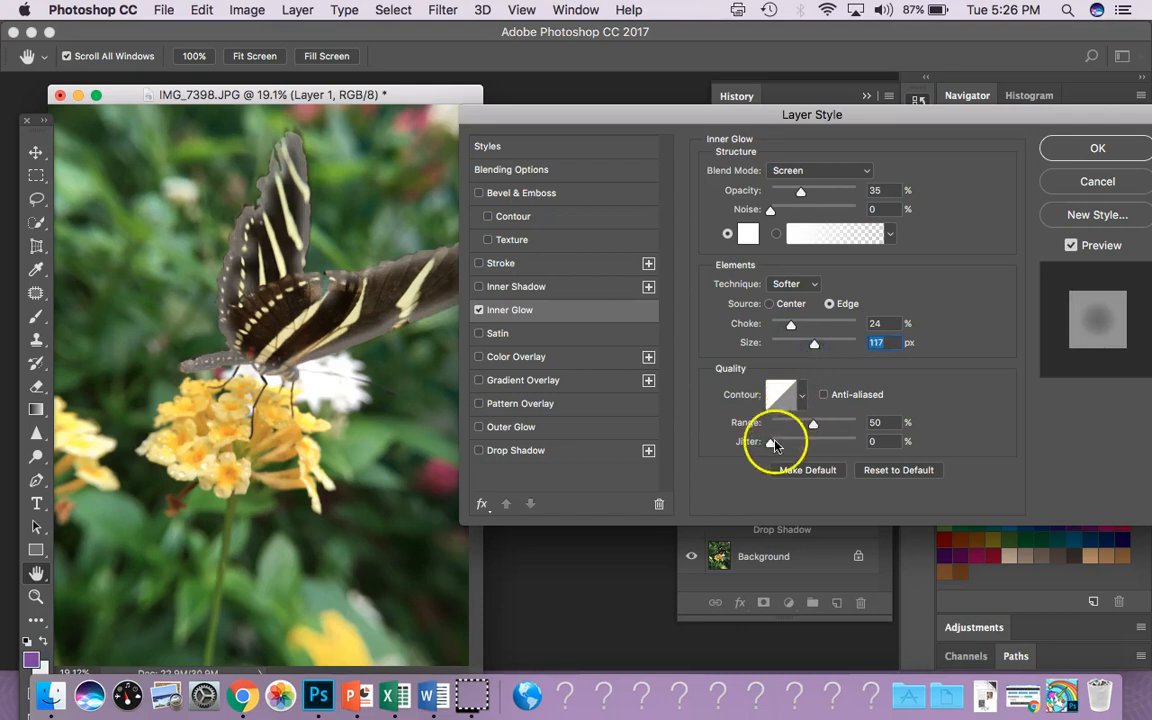
left_click(748, 234)
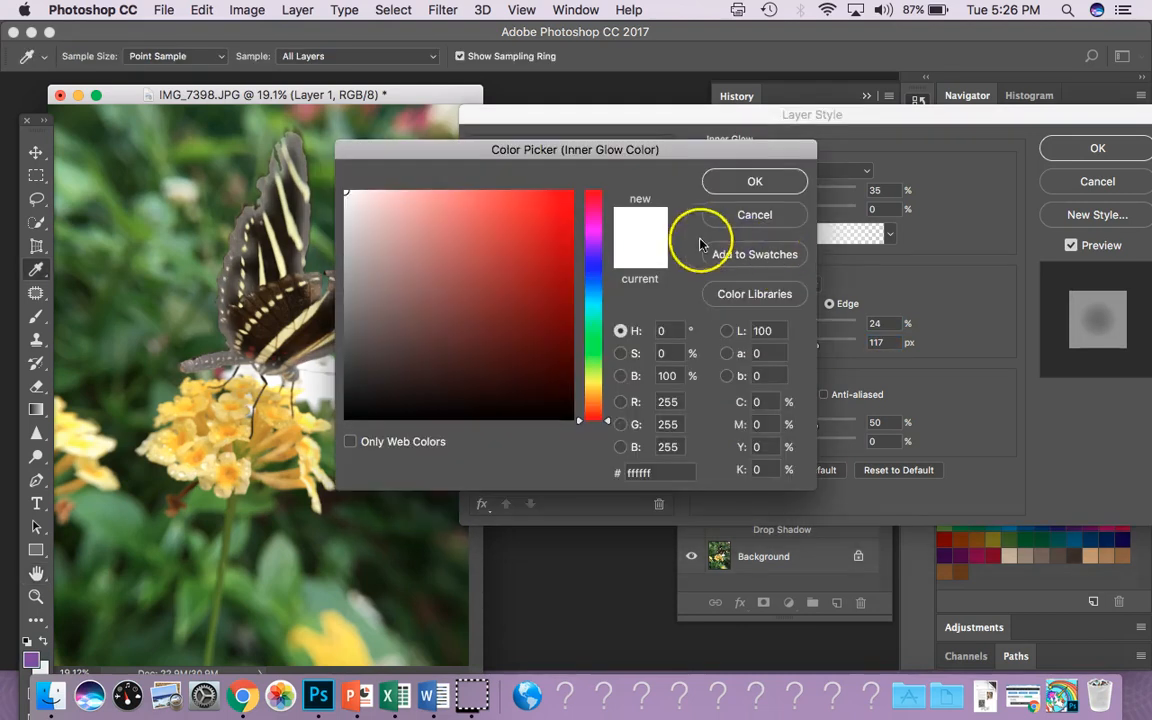
left_click(555, 205)
left_click(716, 181)
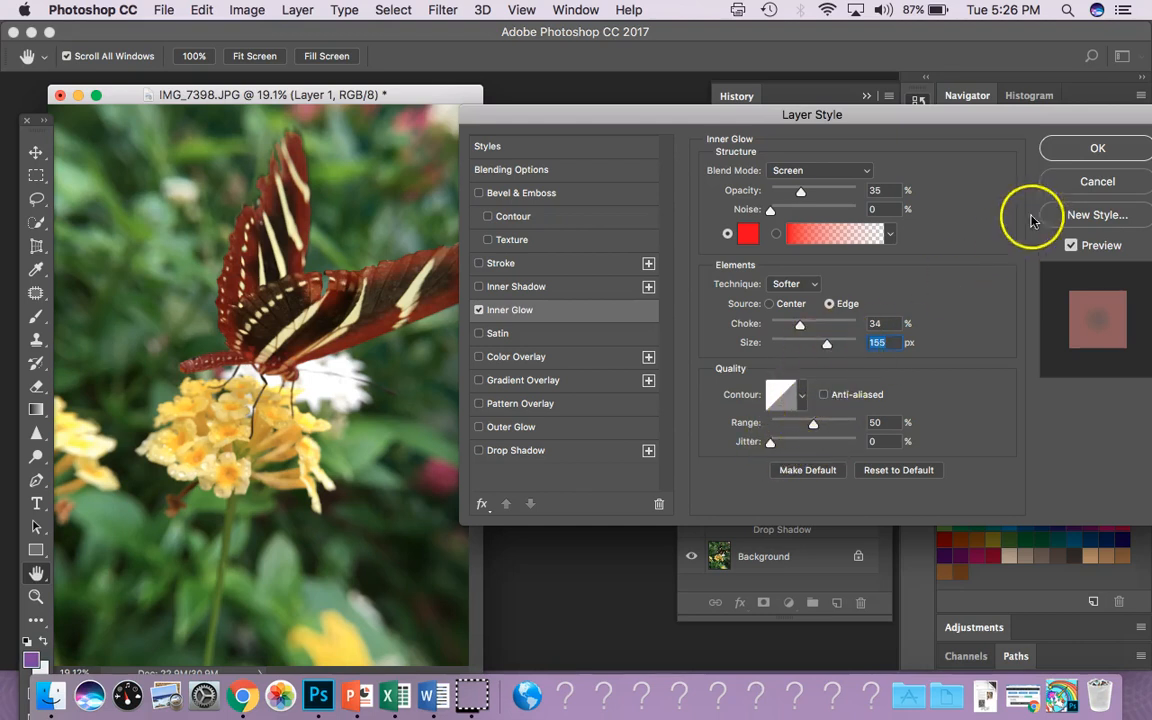
left_click(1092, 150)
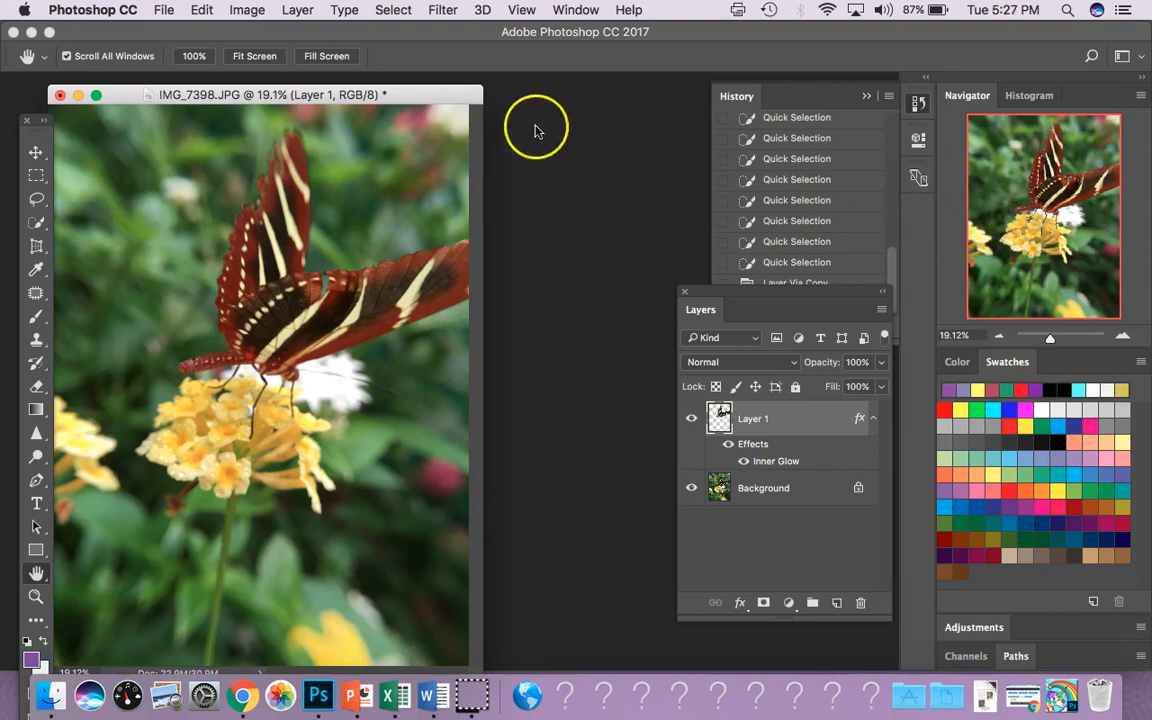
Dock the IMG_7398.JPG document window and compare the butterfly with its layer effects hidden and shown.
left_click_drag(481, 97, 620, 141)
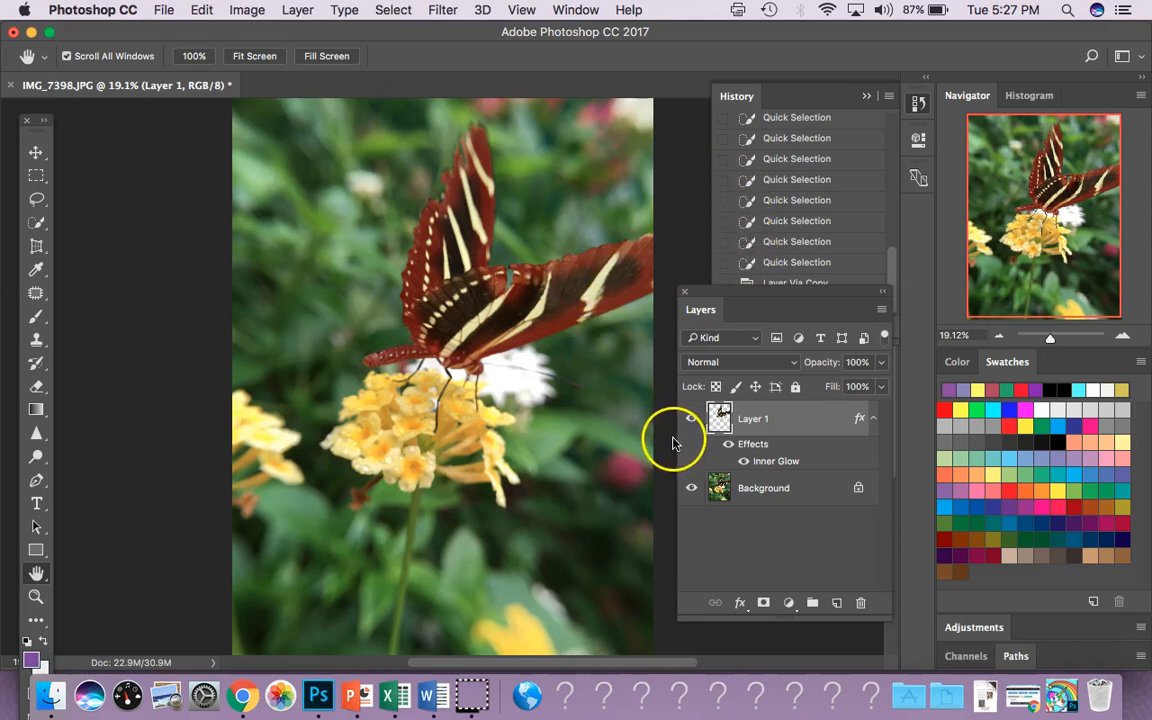
left_click(727, 446)
left_click(727, 446)
left_click(728, 447)
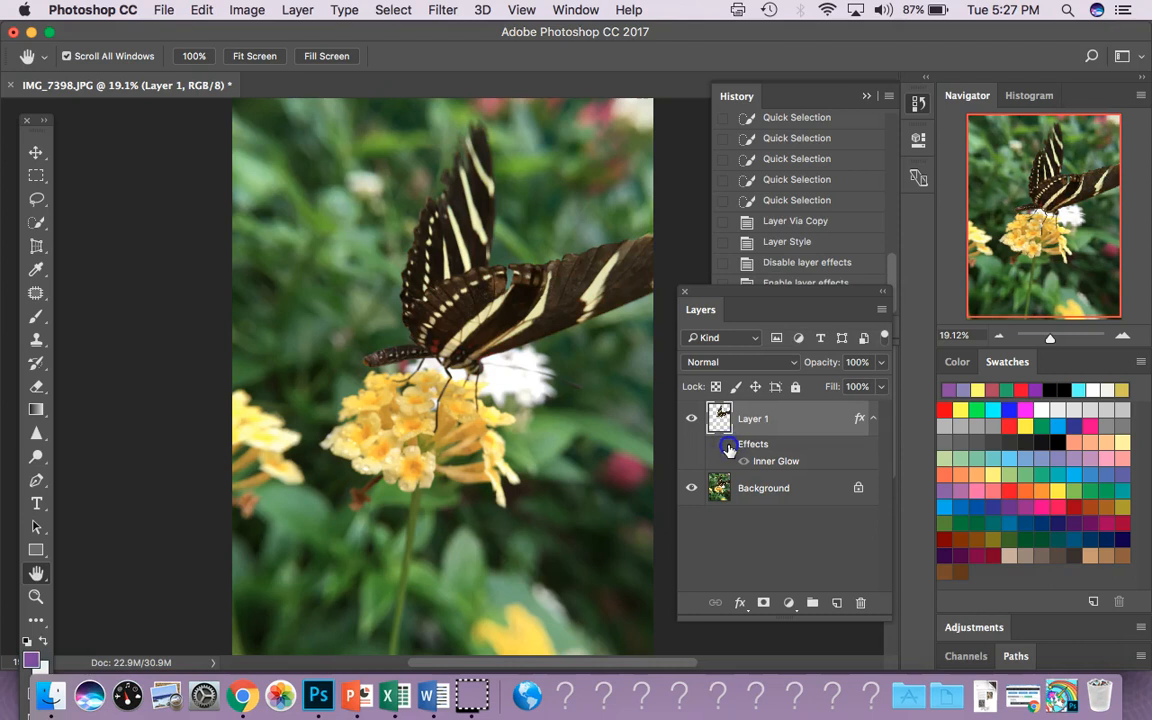
left_click(728, 447)
Quick-select the yellow flower cluster under the butterfly on the Background layer and copy it to a new layer.
left_click(725, 485)
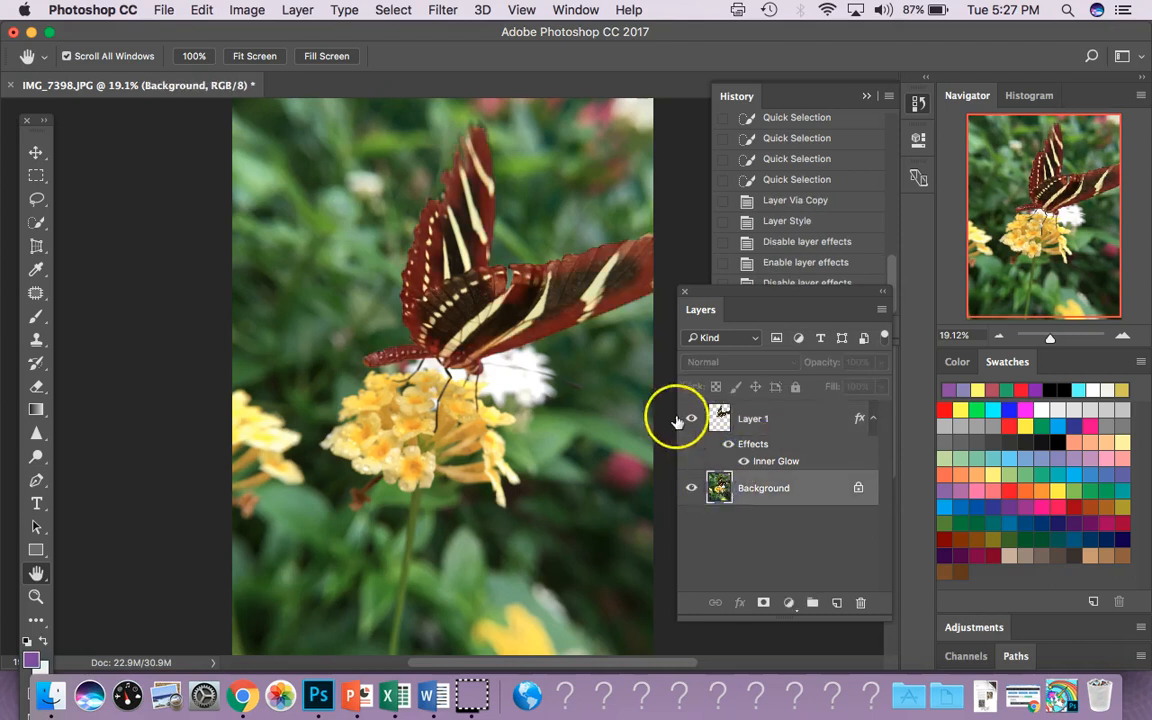
left_click(36, 222)
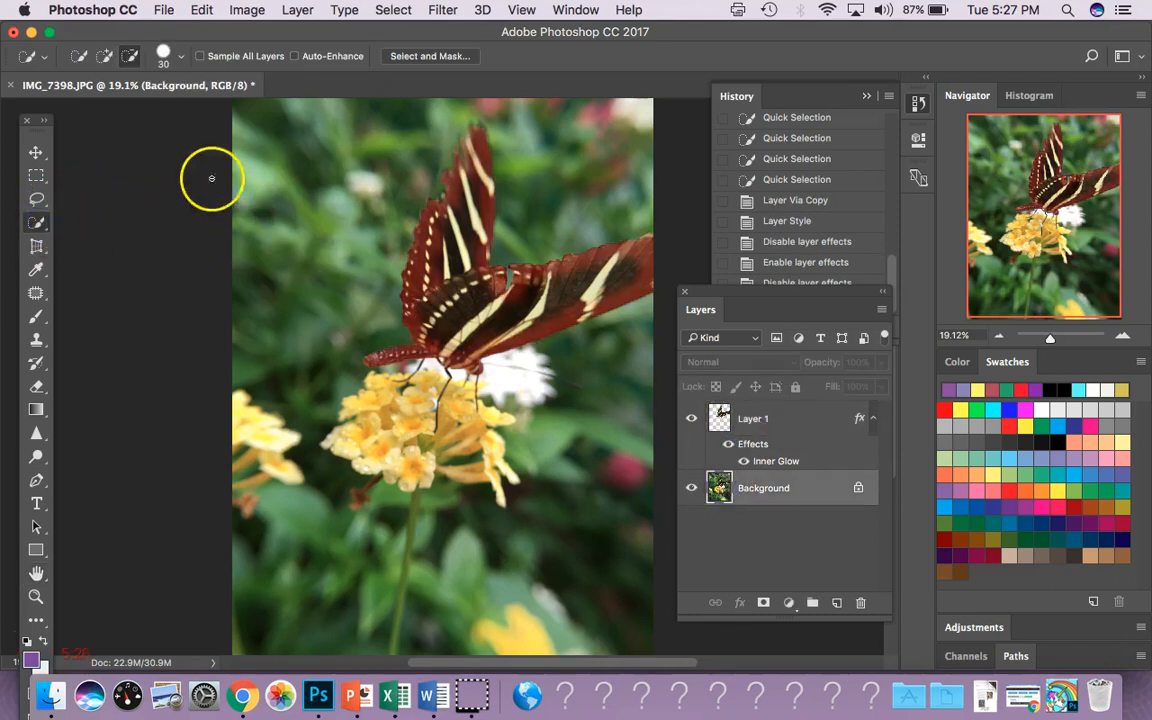
left_click(103, 55)
mouse_move(371, 425)
left_mouse_down()
mouse_move(470, 459)
mouse_move(388, 447)
mouse_move(345, 405)
left_mouse_up()
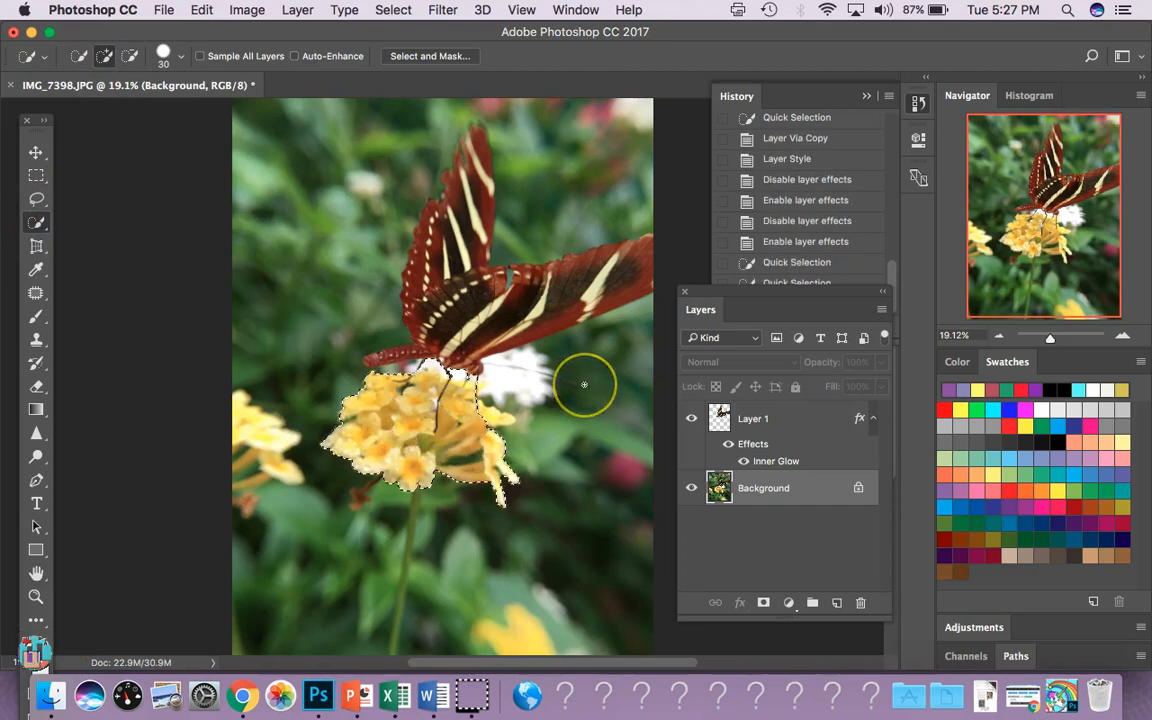
key("super+j")
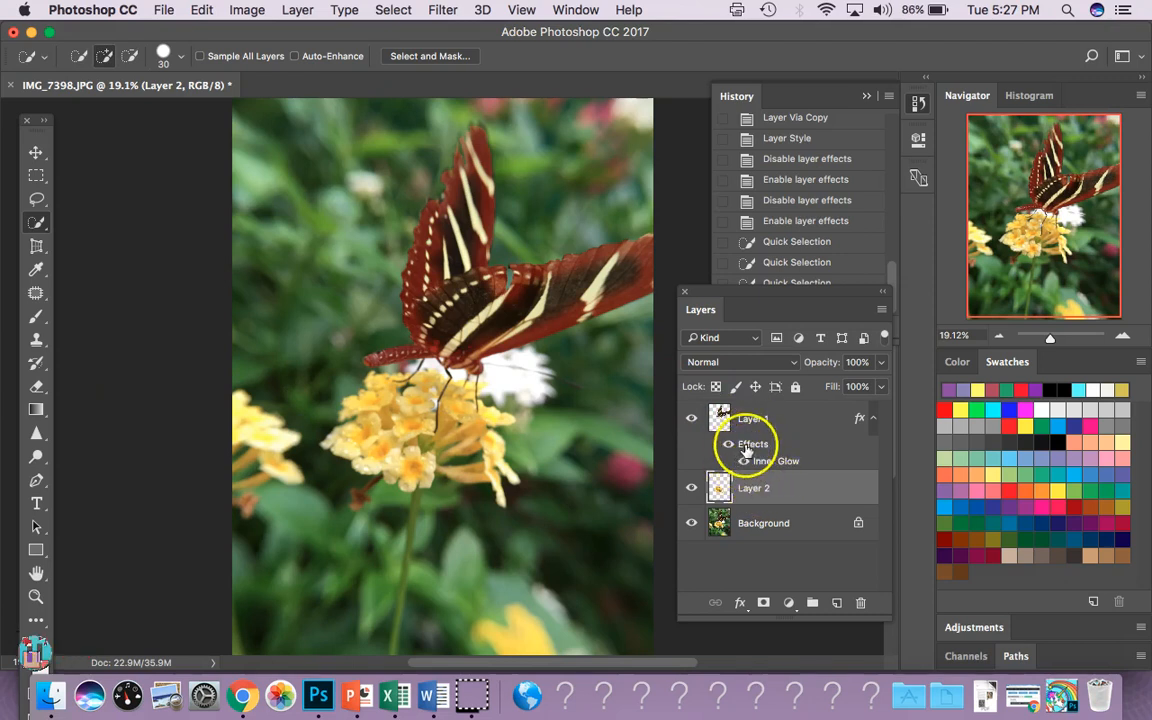
Duplicate the butterfly layer's effects onto the flower layer, Layer 2.
left_click(750, 446)
left_click_drag(750, 446, 765, 488)
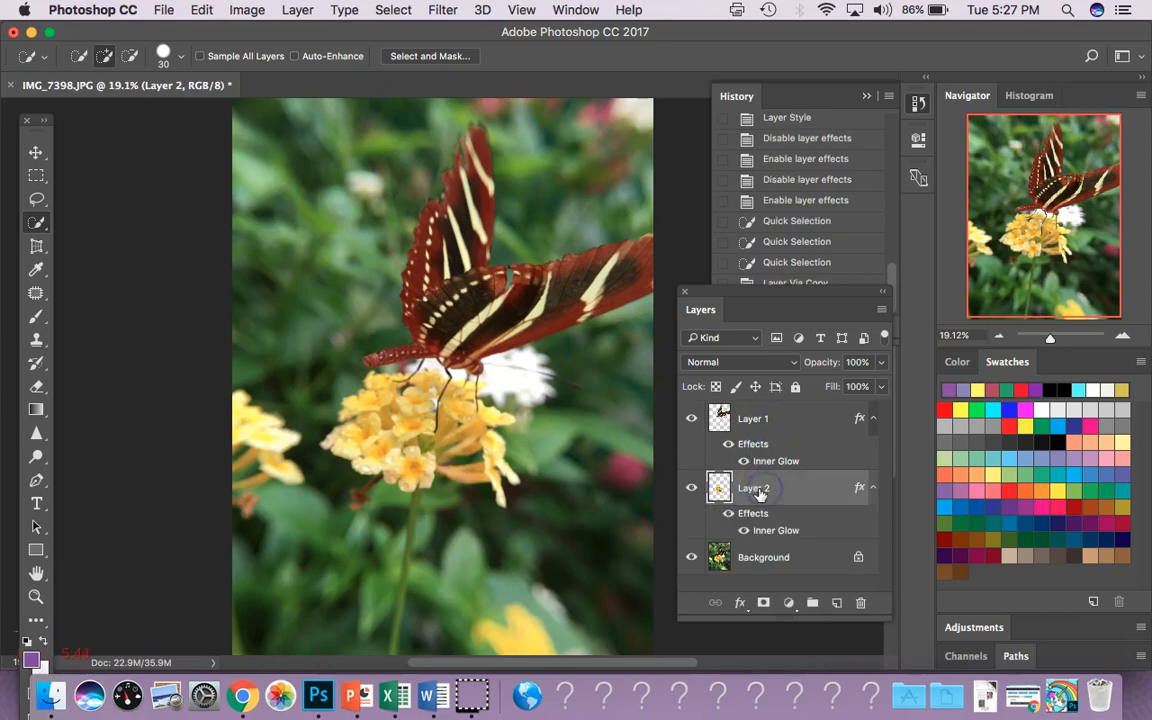
right_click(750, 450)
left_click(768, 484)
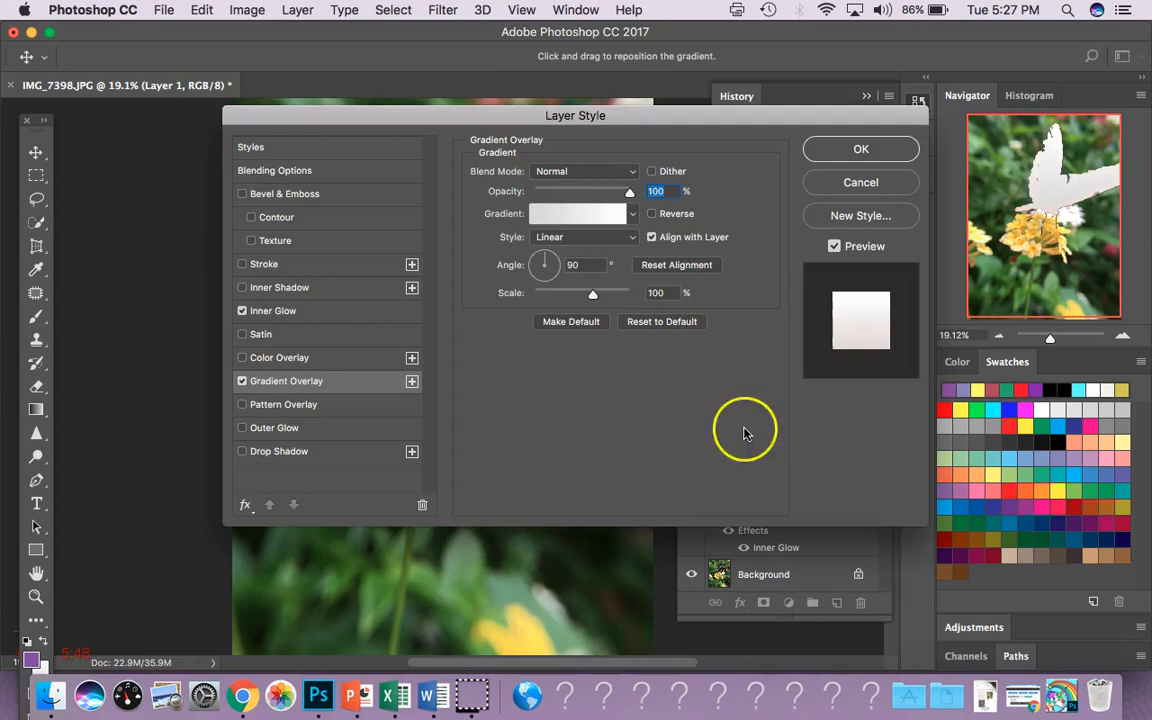
left_click(858, 186)
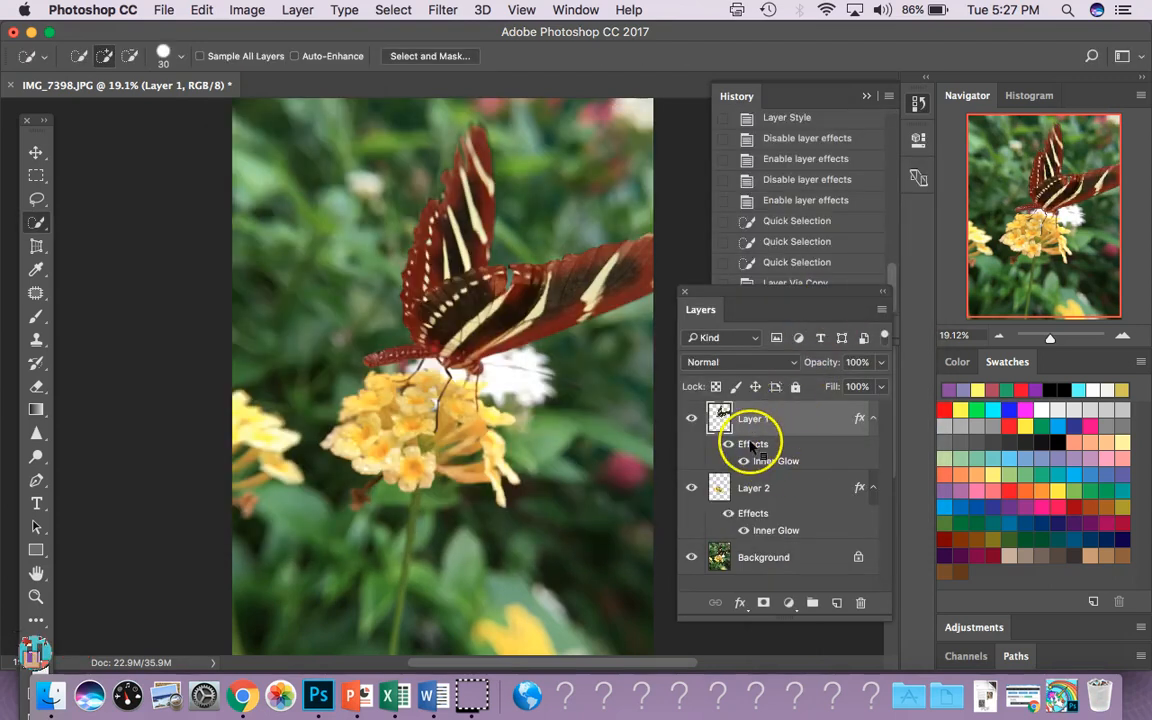
Toggle the flower layer's effects off and on, and revert the document to the Layer Via Copy history state.
left_click(730, 514)
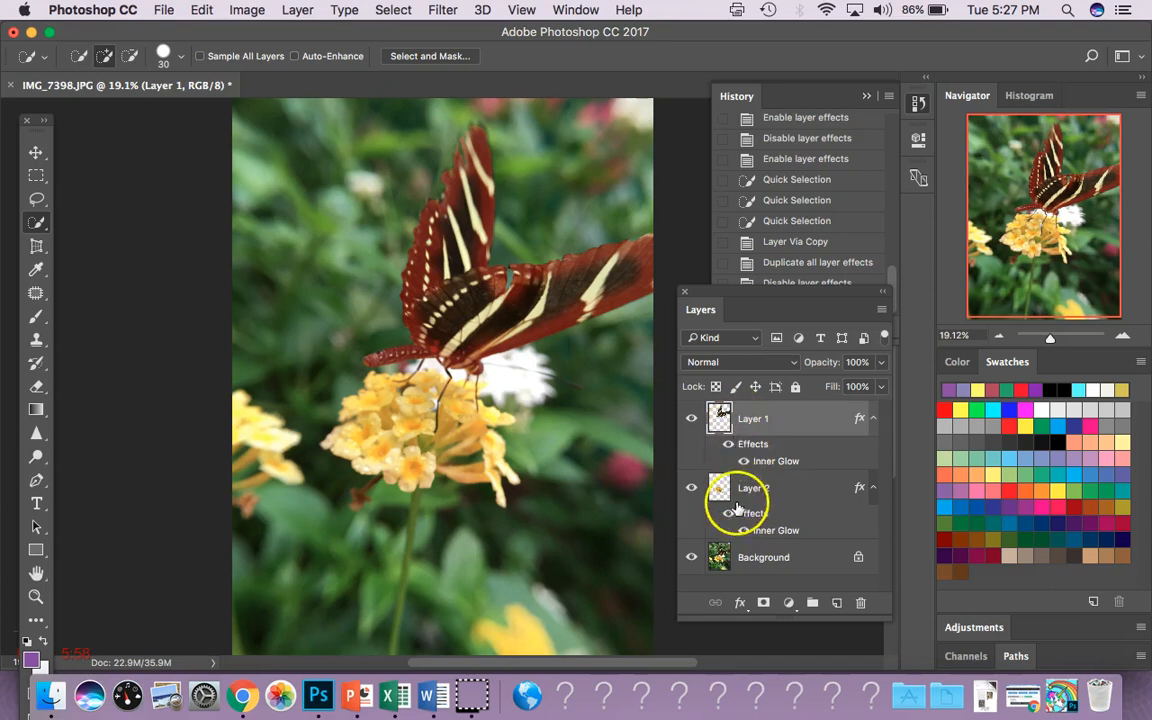
left_click_drag(825, 296, 822, 349)
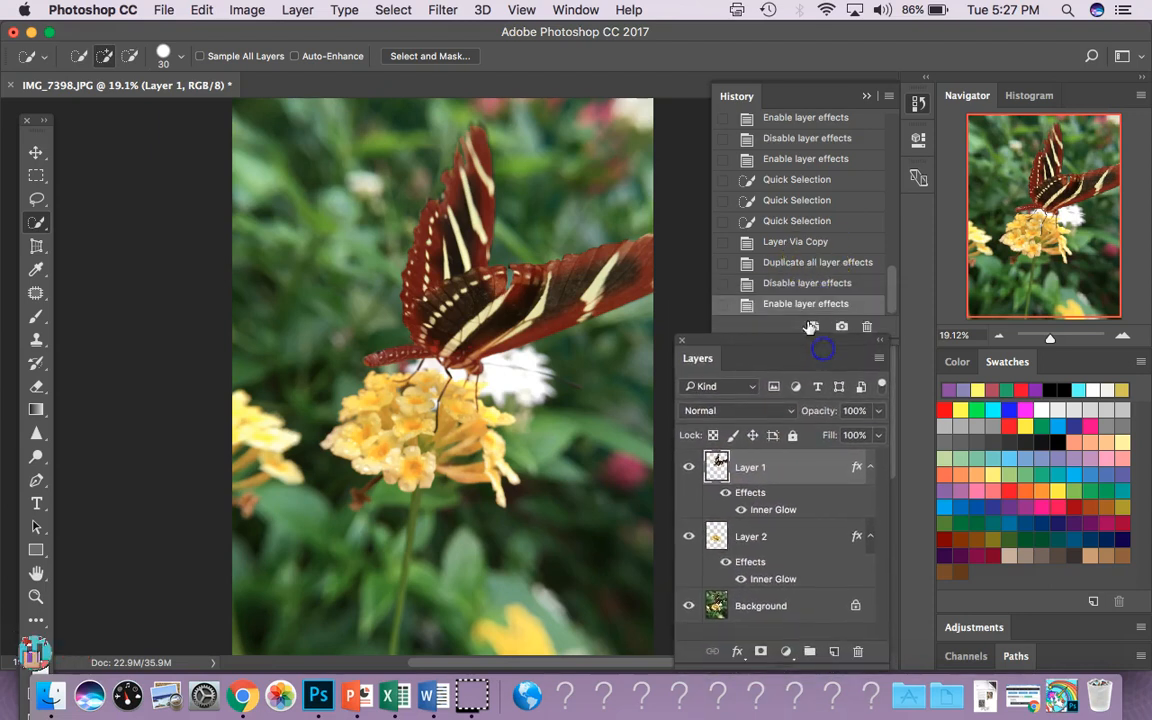
left_click(788, 262)
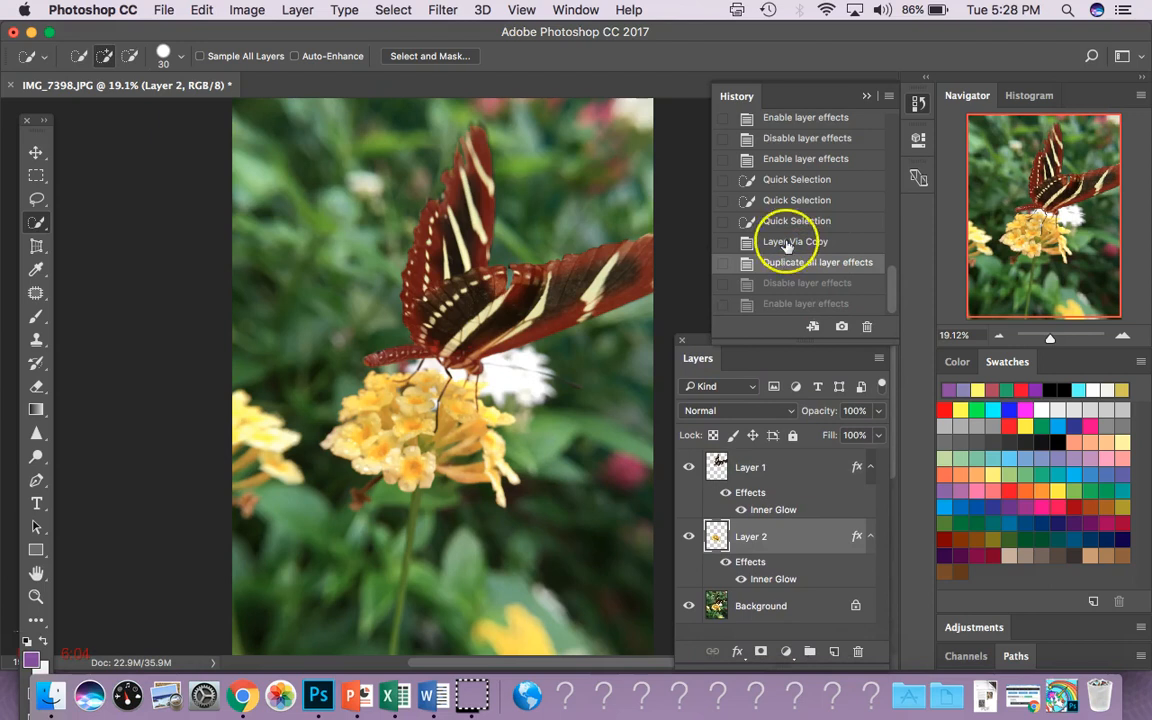
left_click(786, 243)
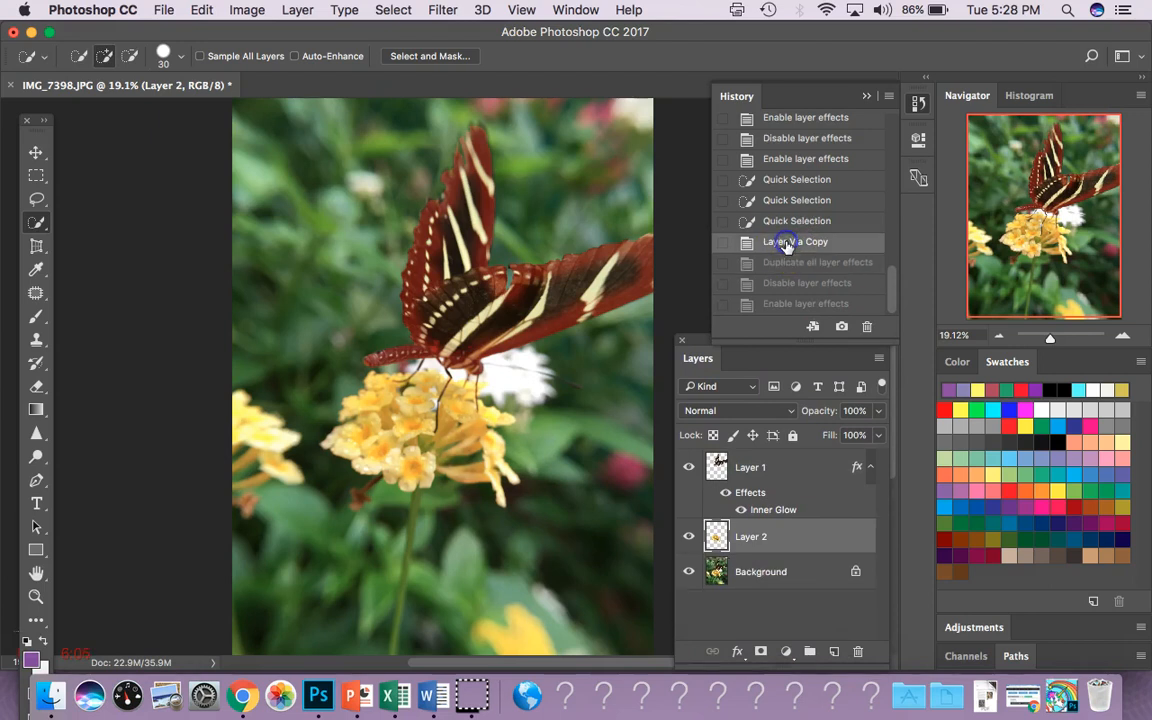
Move all layer effects from the butterfly layer, Layer 1, to the flower layer, Layer 2.
right_click(755, 497)
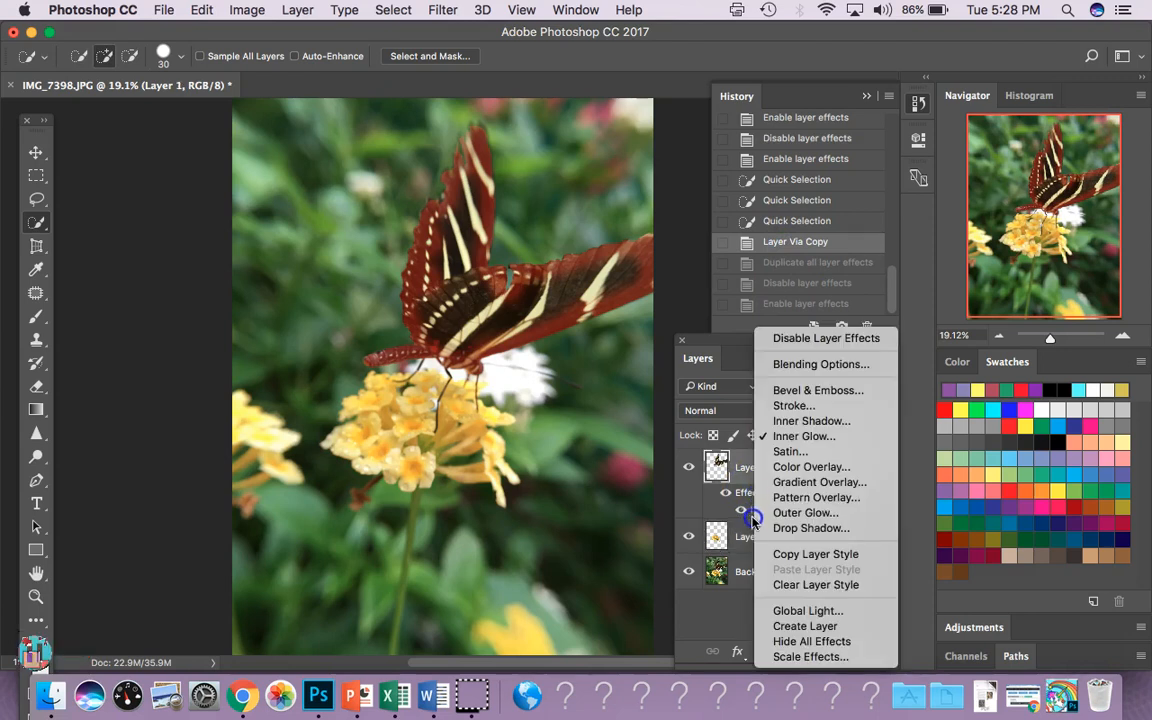
left_click(737, 510)
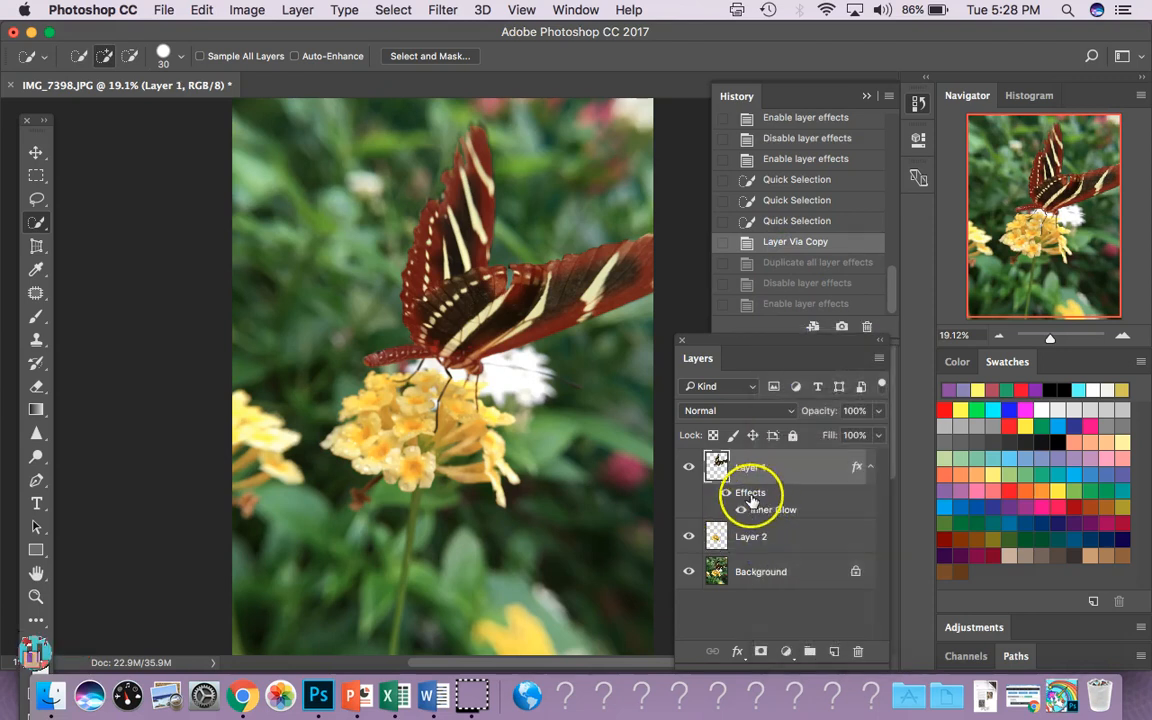
left_click_drag(745, 532, 746, 536)
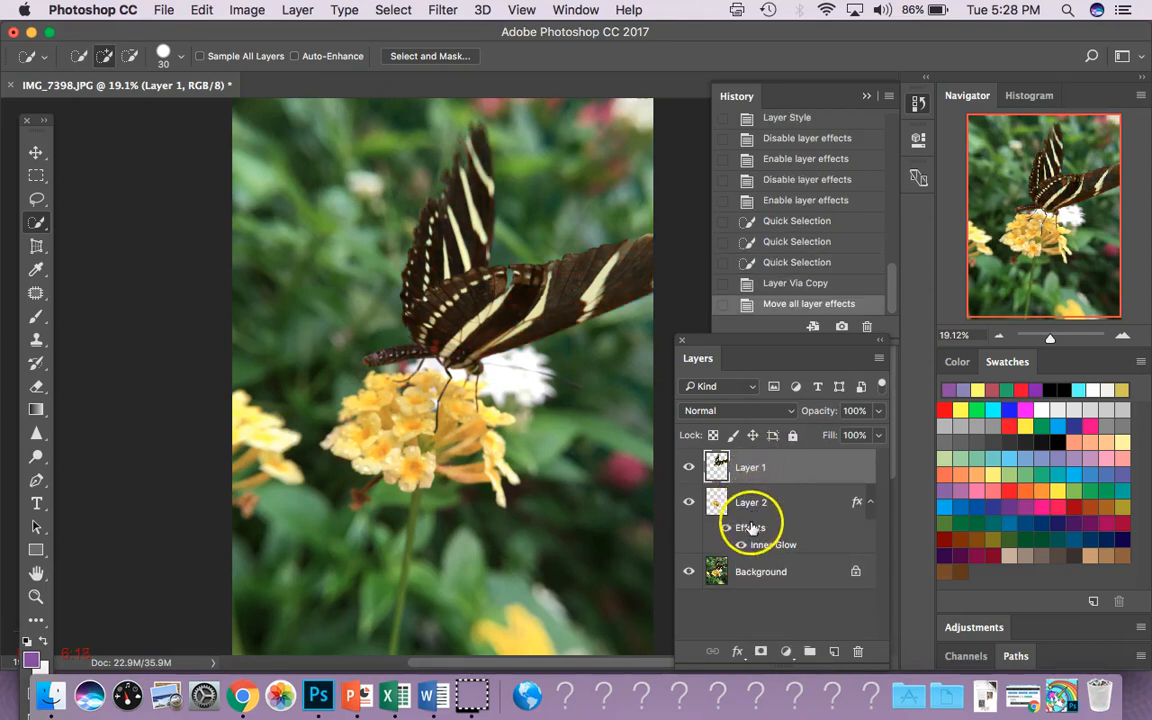
Move all layer effects from the flower layer, Layer 2, back to the butterfly layer, Layer 1.
left_click_drag(746, 510, 751, 548)
left_click_drag(752, 486, 750, 468)
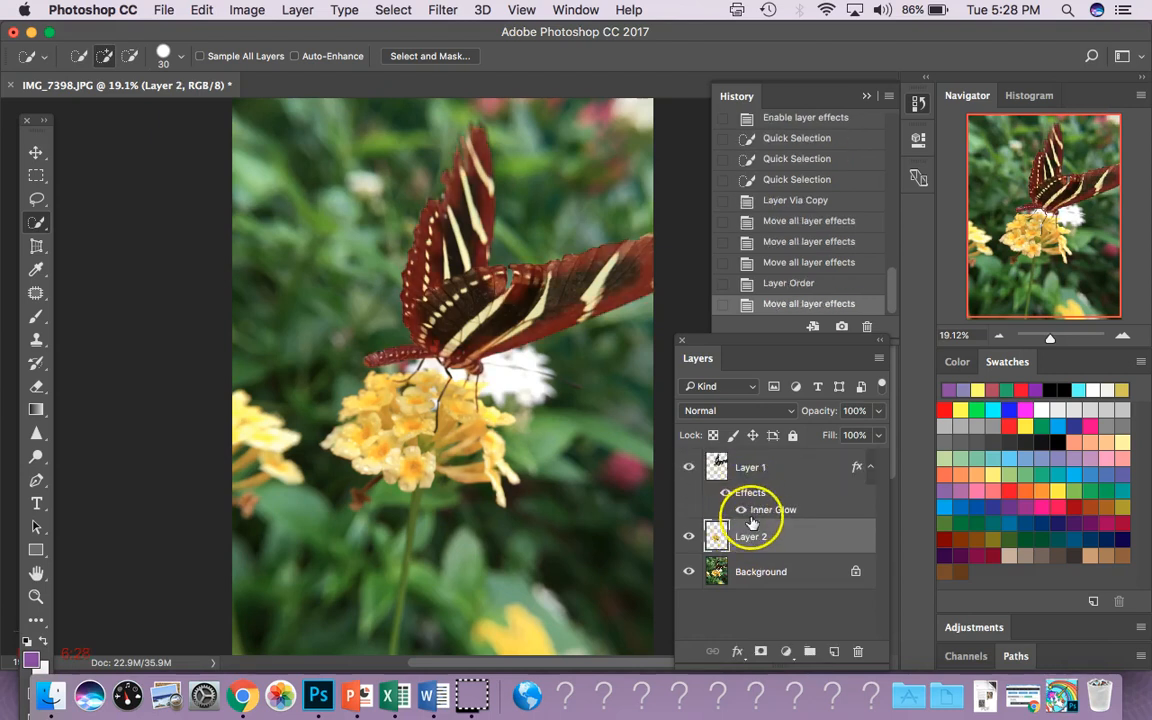
right_click(755, 497)
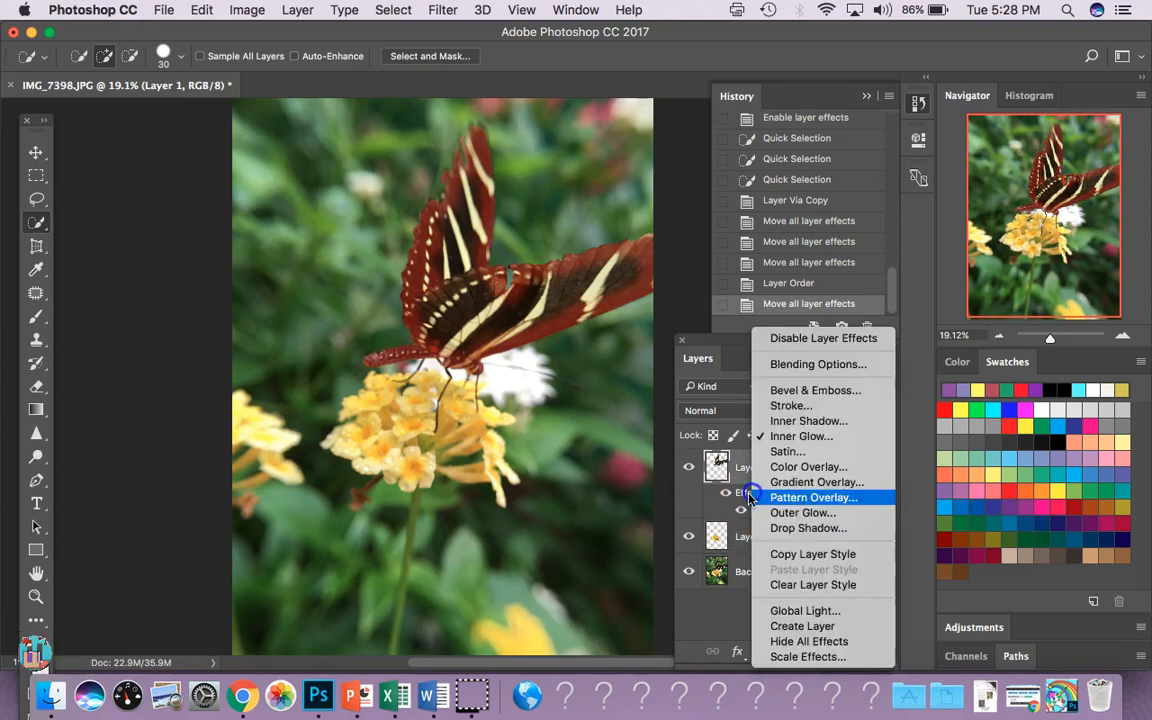
left_click(755, 496)
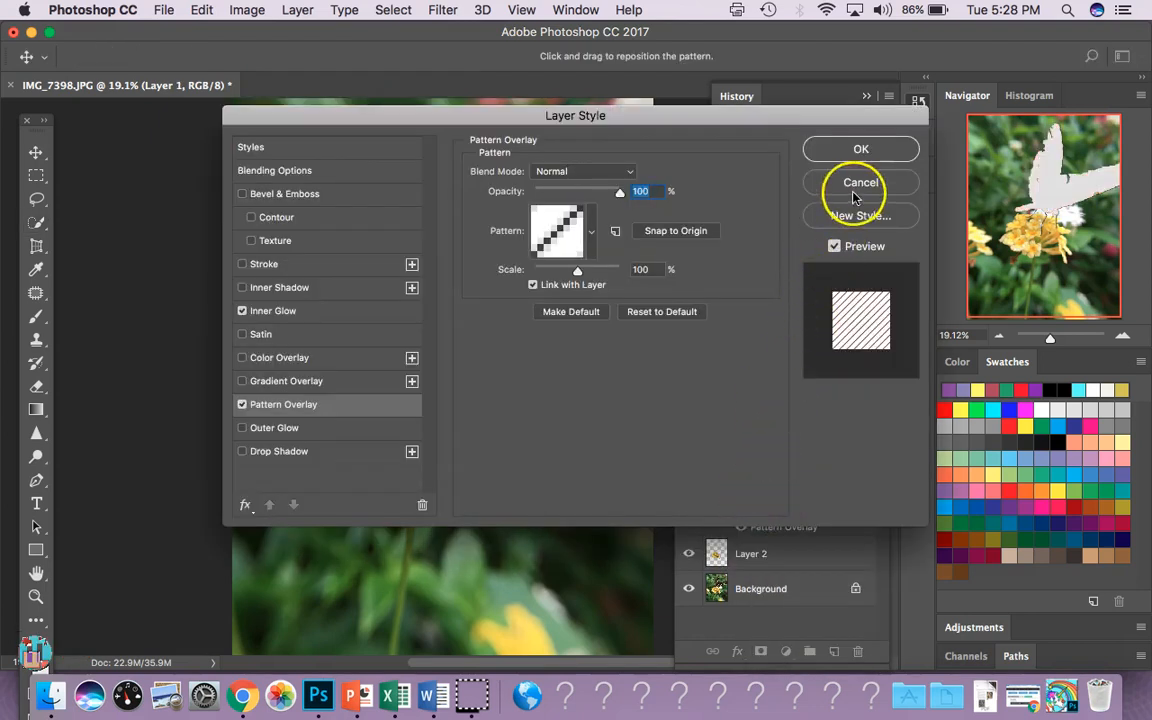
left_click(860, 183)
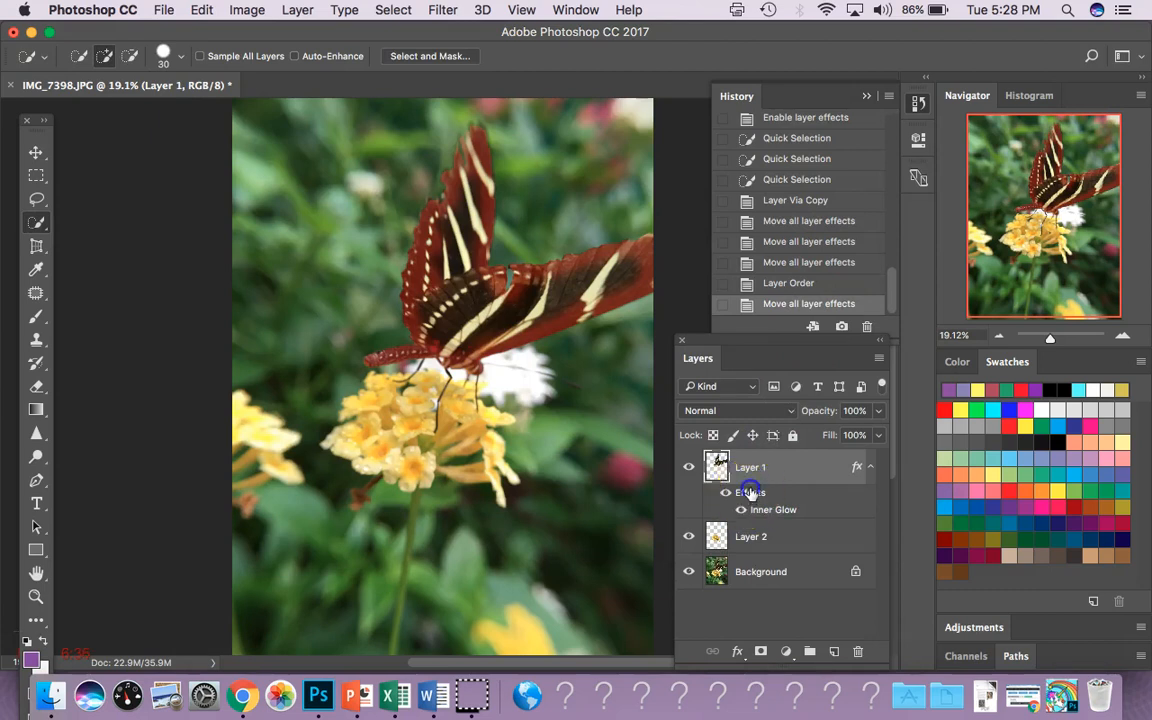
Duplicate the butterfly layer's Inner Glow effects onto the flower layer, Layer 2, and toggle the copied effects off and on to compare.
left_click_drag(756, 537, 750, 547)
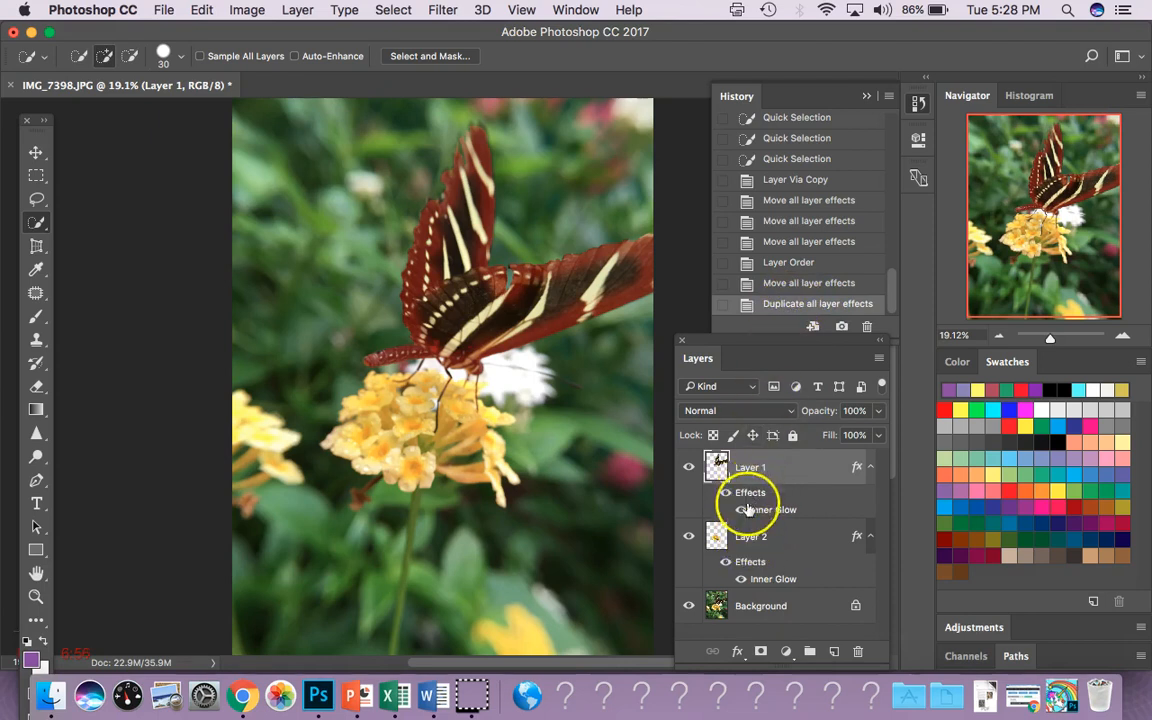
left_click(729, 562)
left_click(729, 562)
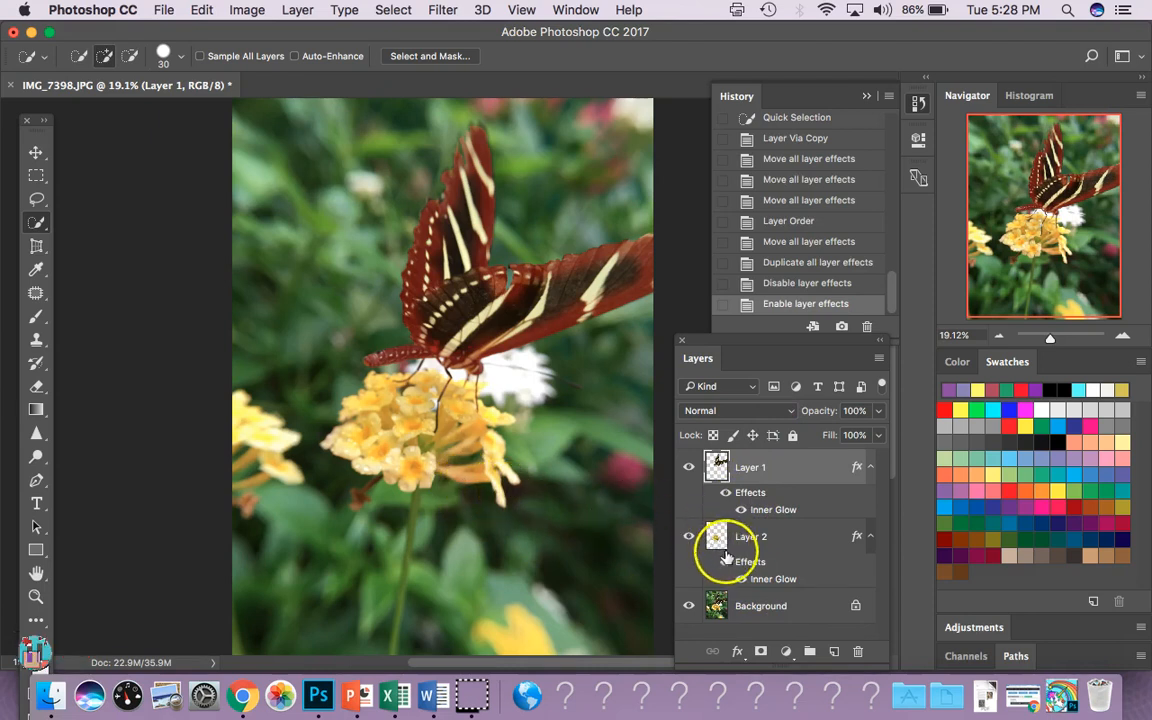
left_click(727, 562)
left_click(727, 562)
left_click(727, 562)
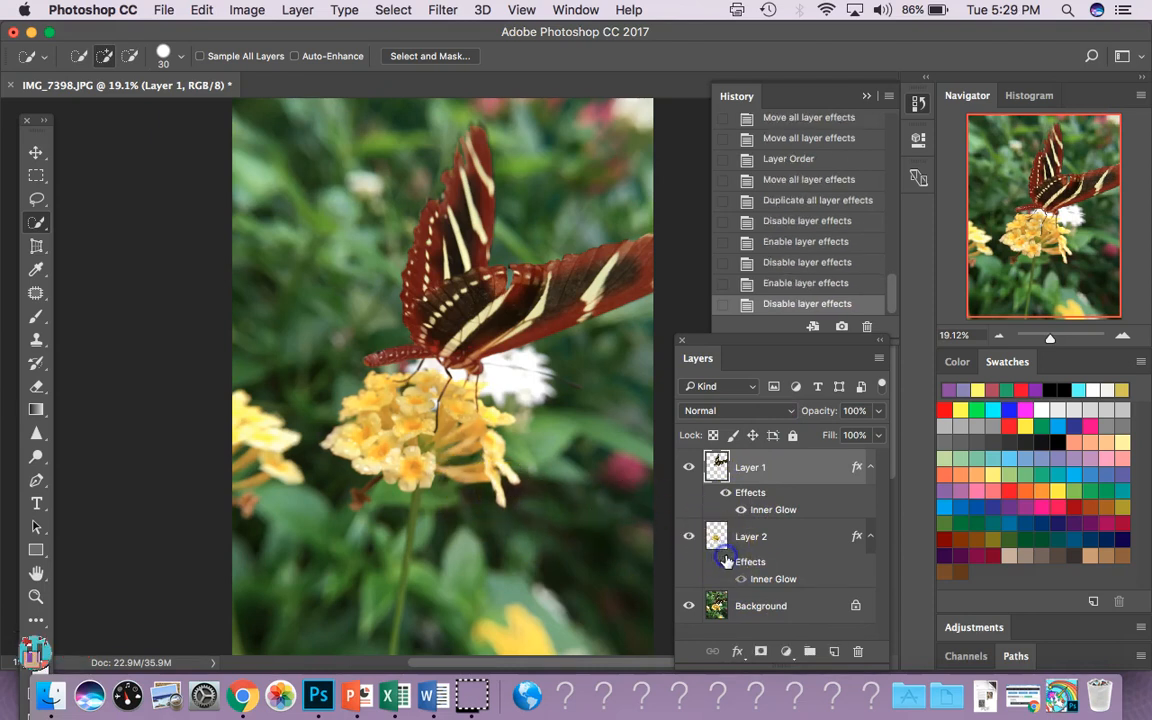
left_click(727, 562)
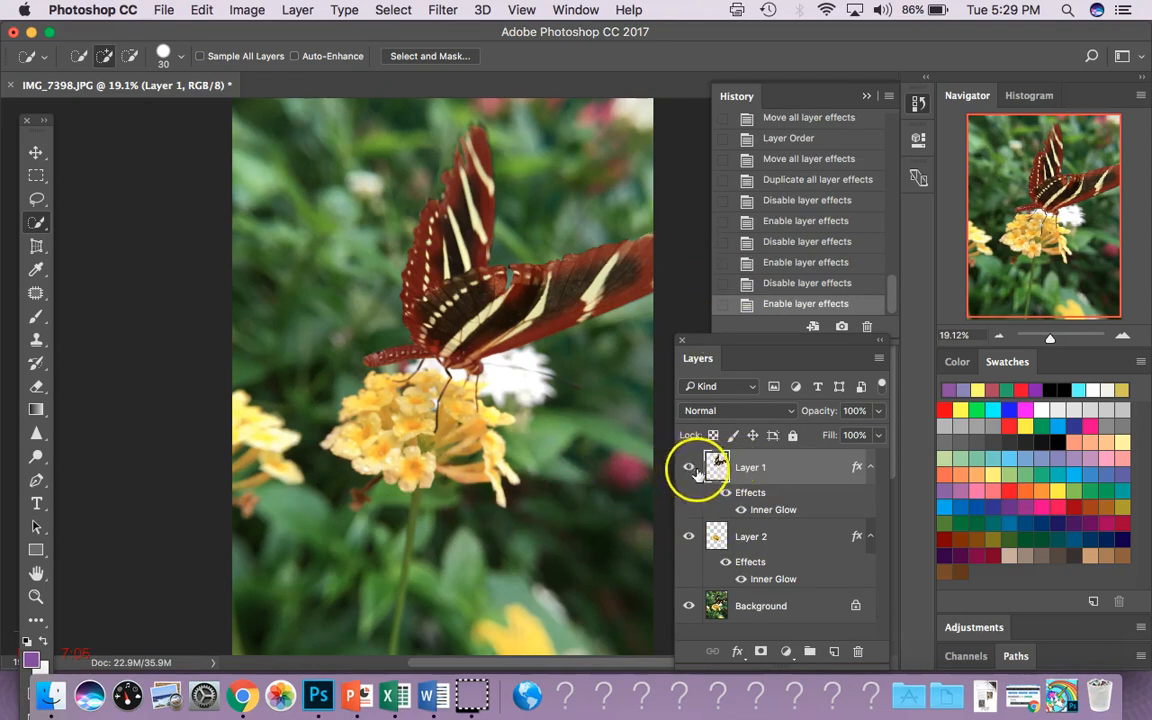
Toggle the butterfly layer's effects off and on to compare the image with and without its Inner Glow.
left_click(726, 492)
left_click(722, 561)
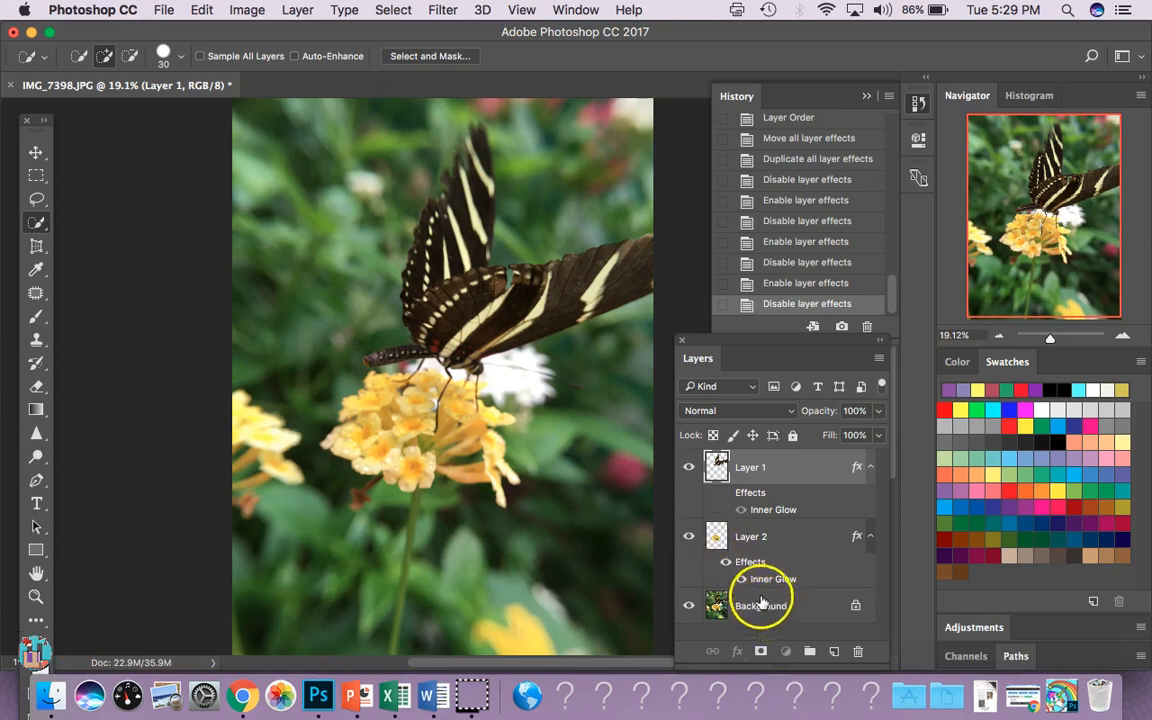
left_click(726, 492)
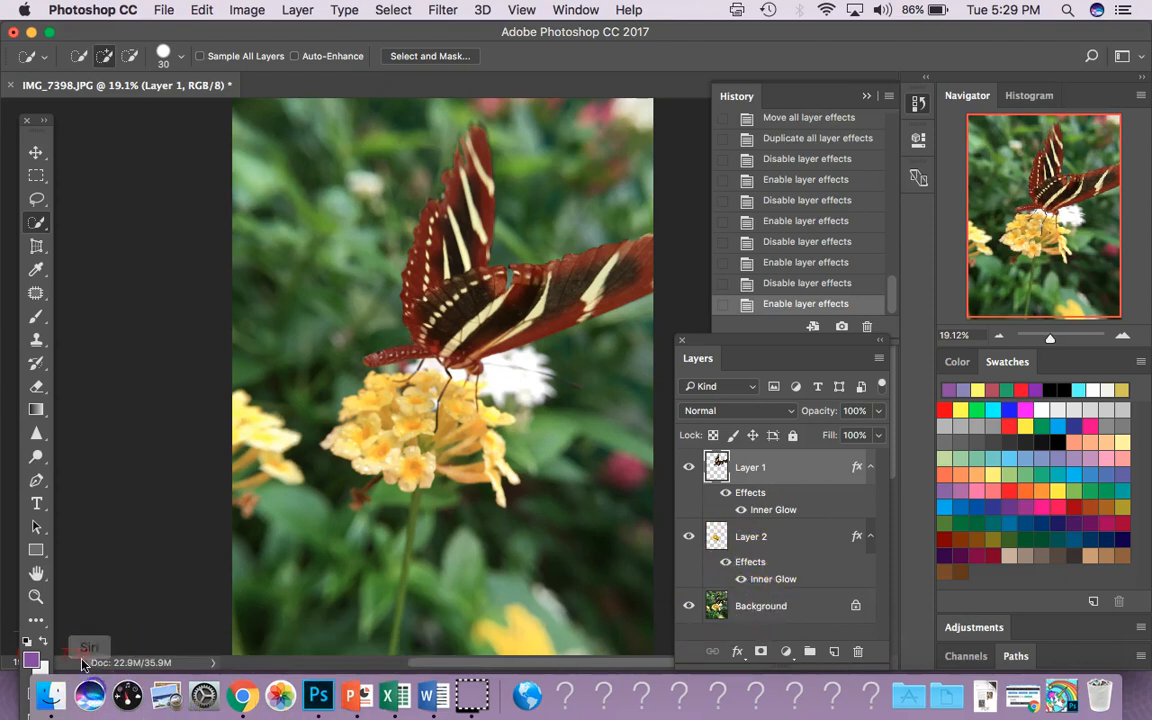
left_click(3, 128)
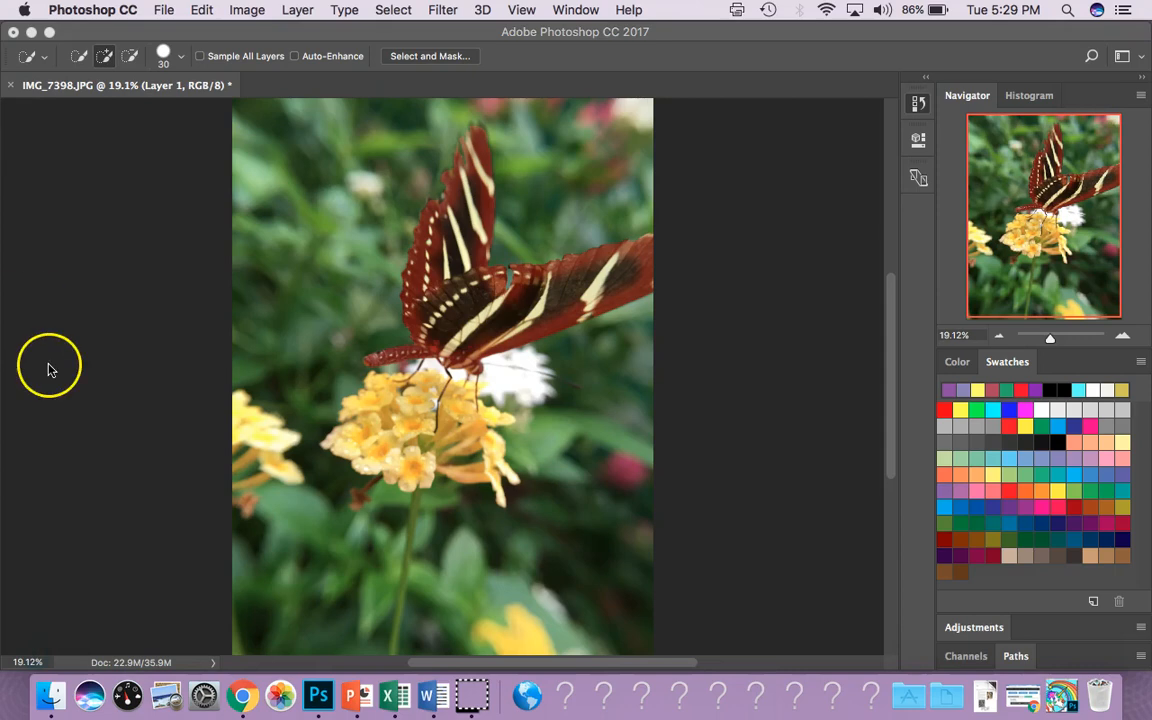